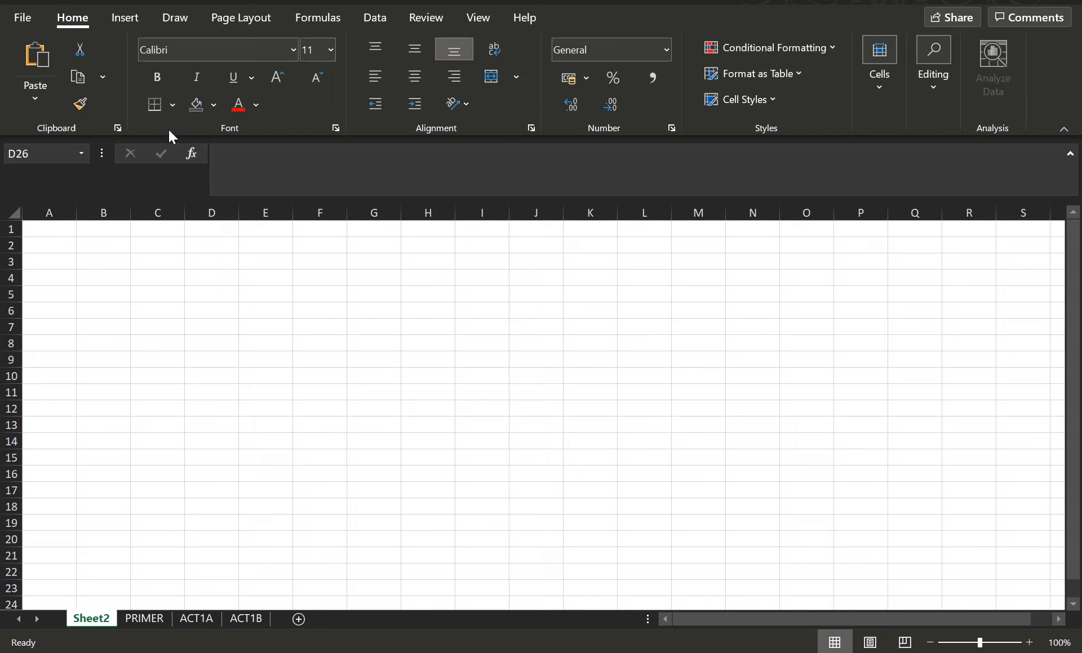
Browse the Data ribbon and the File backstage, then collapse and restore the ribbon
click(374, 22)
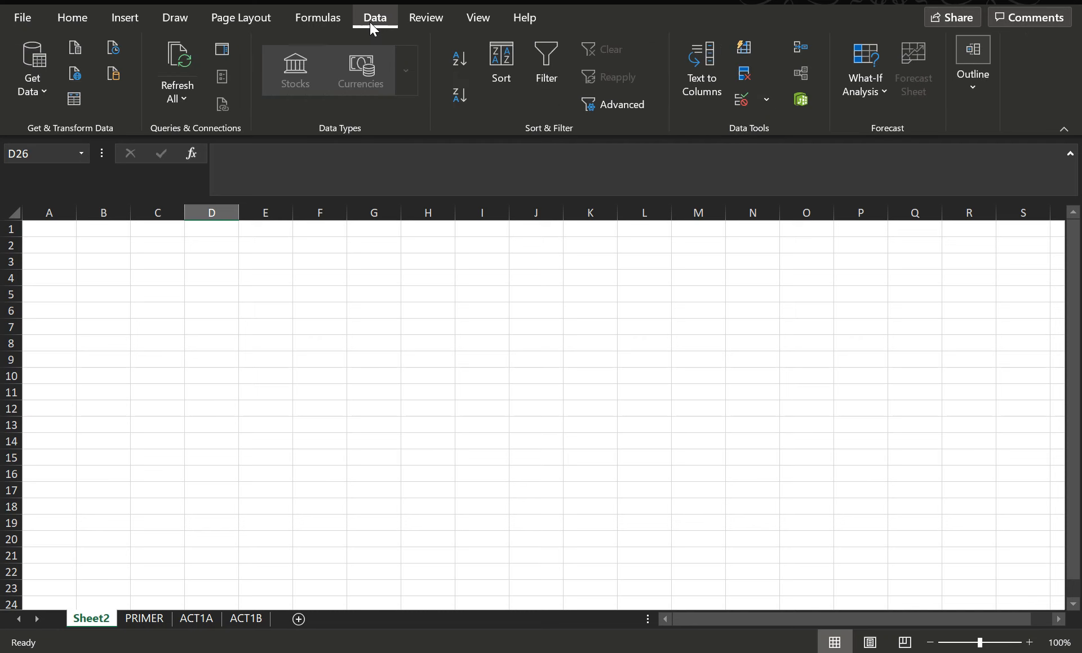
click(18, 18)
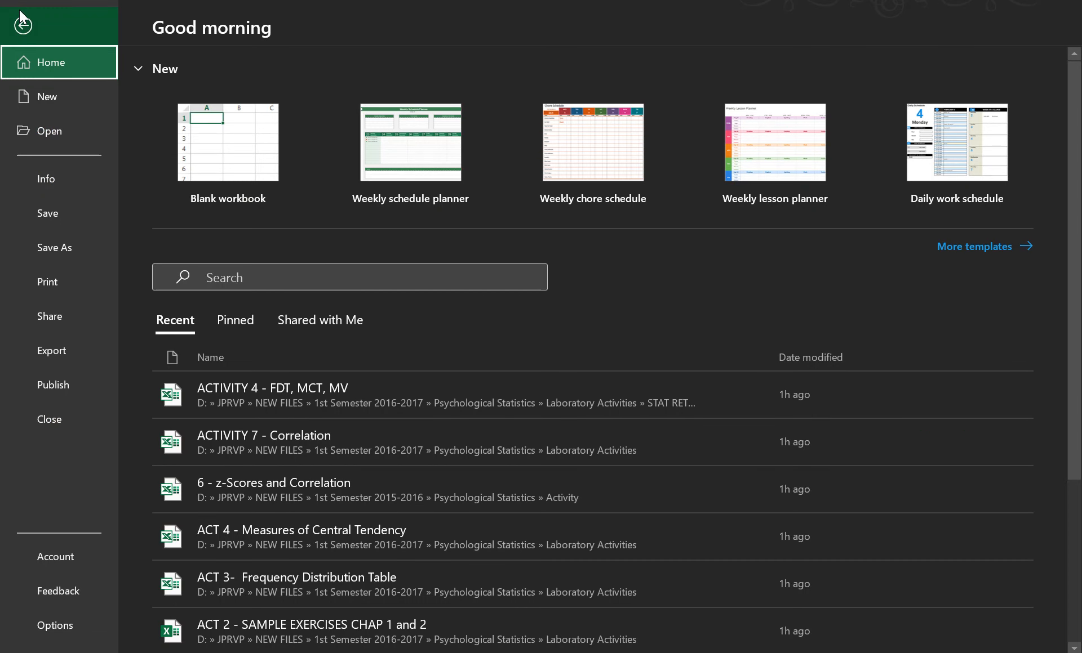
click(21, 17)
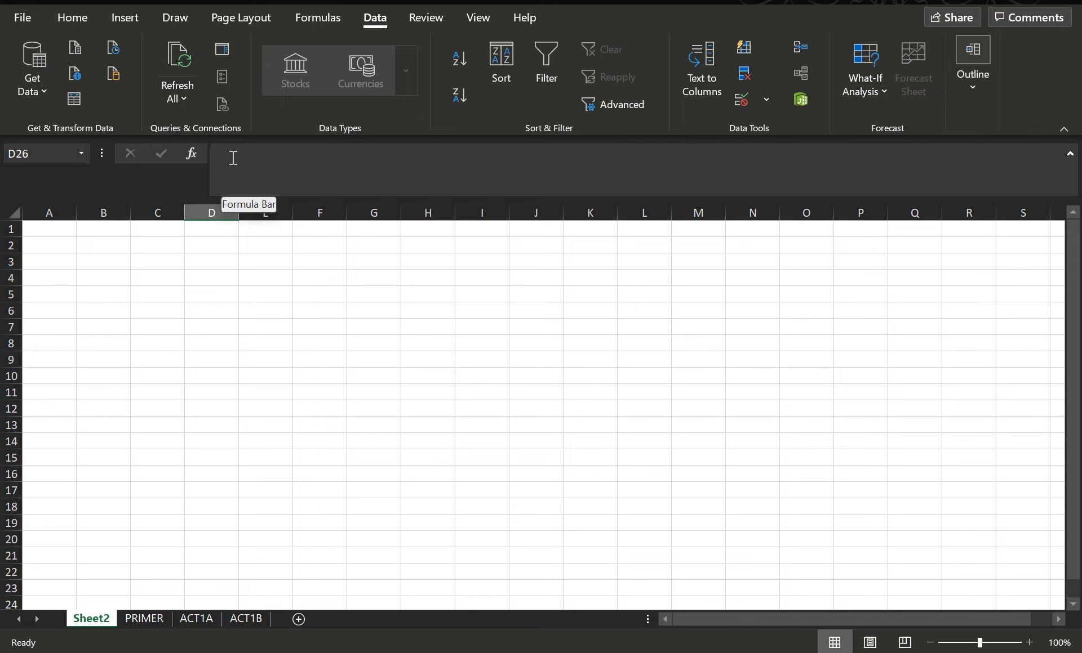
click(1063, 129)
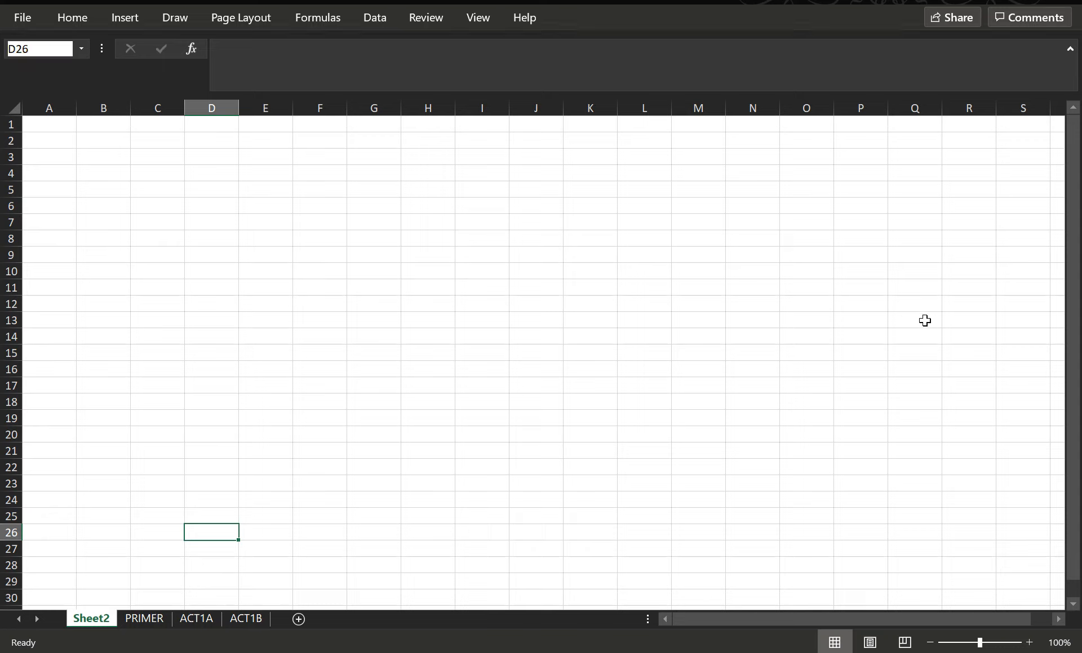
key(ctrl+F1)
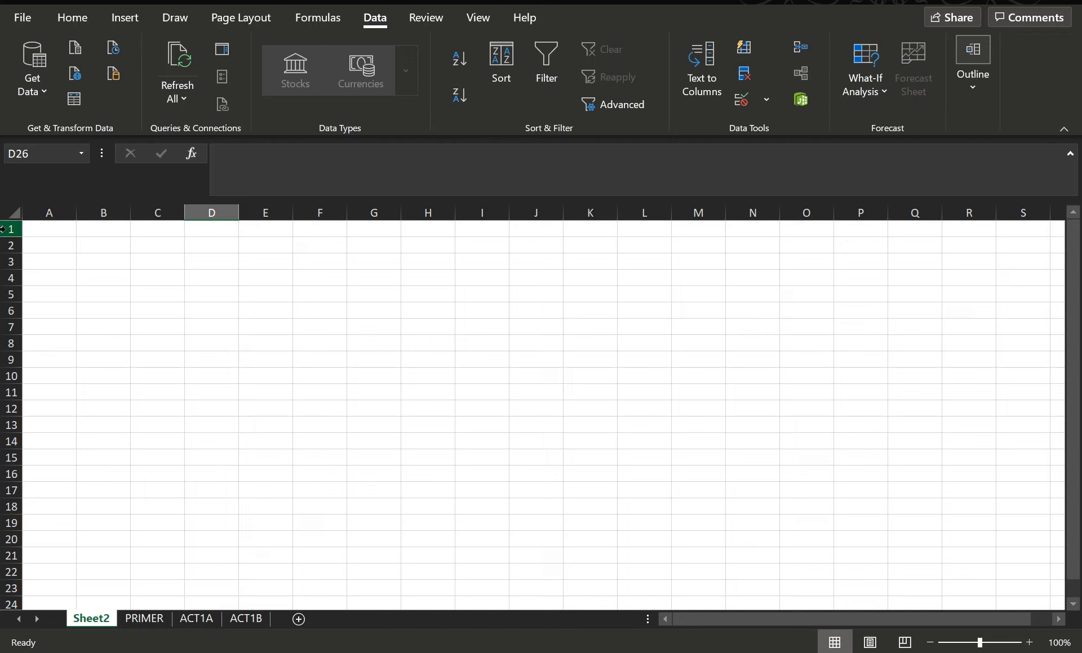
Select various cells, column headers and a row header to demonstrate cell, column and row selection
click(61, 243)
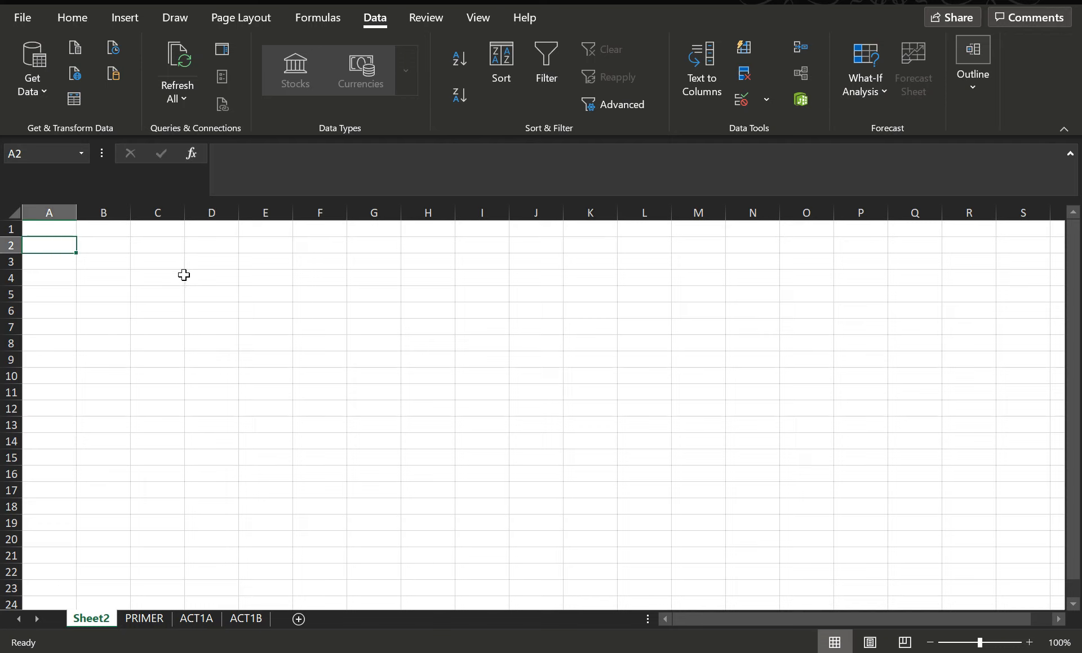
click(182, 276)
click(277, 316)
click(372, 344)
click(484, 389)
click(710, 403)
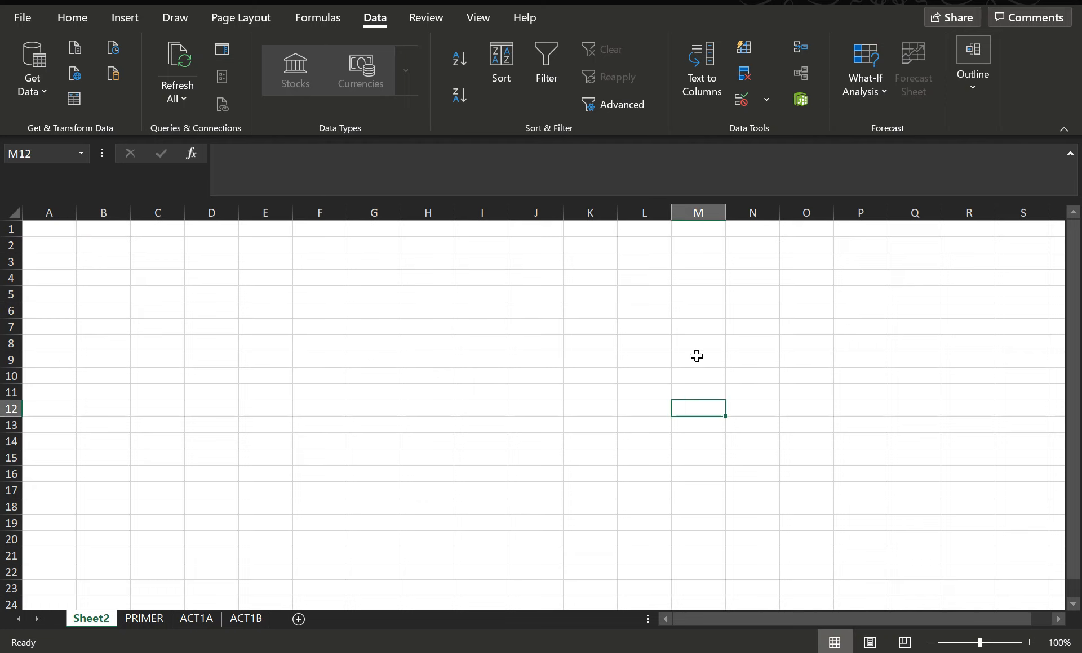
click(694, 347)
click(587, 341)
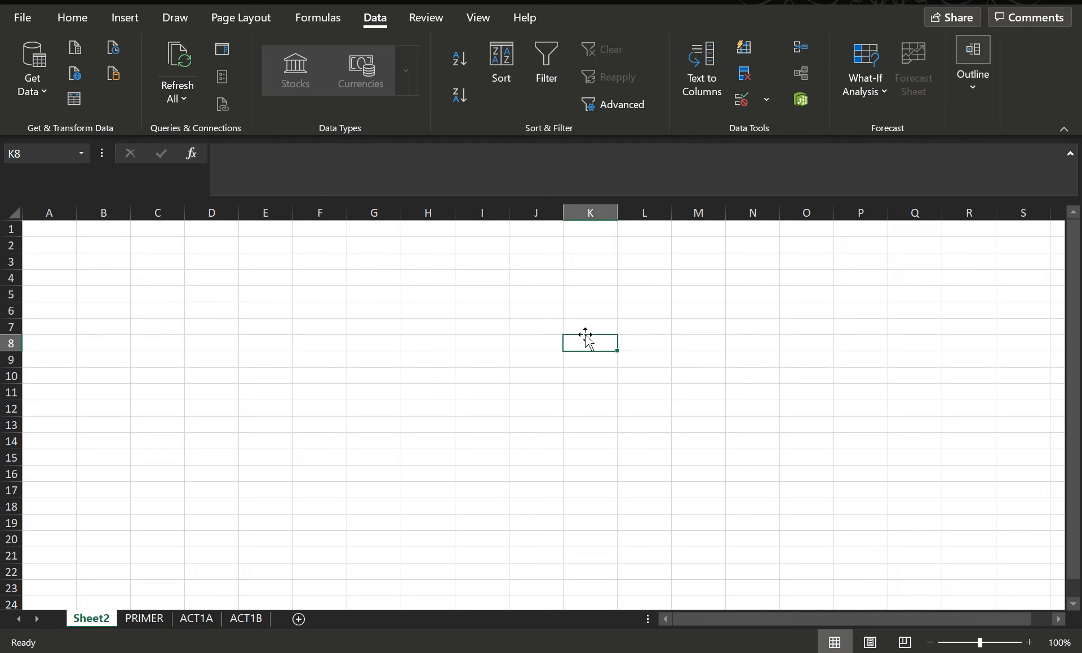
click(51, 212)
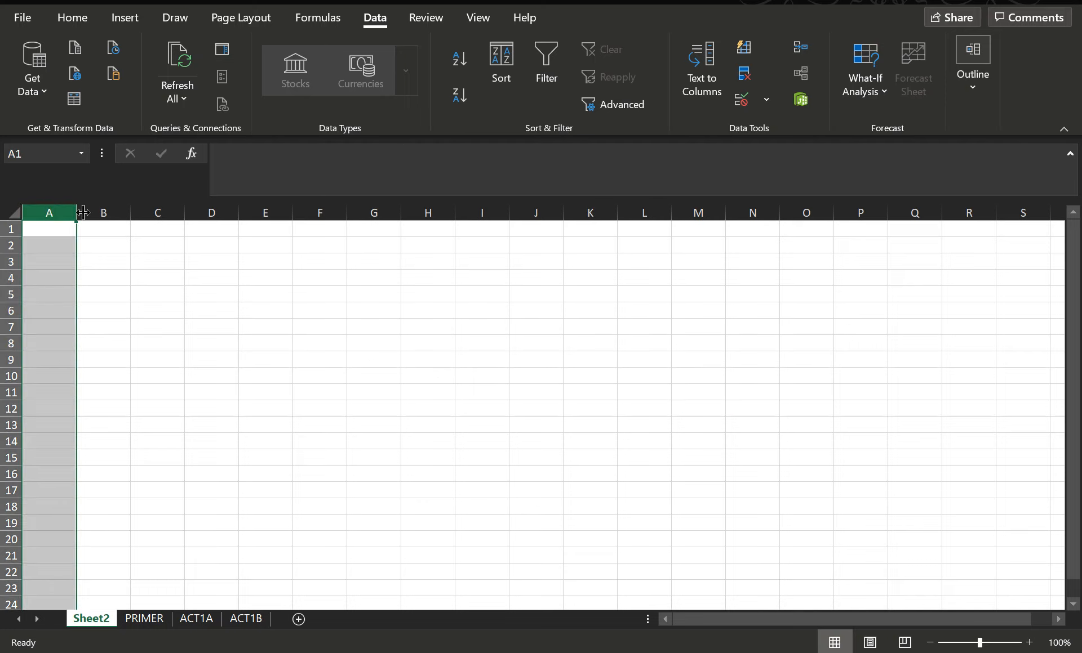
click(107, 212)
click(156, 212)
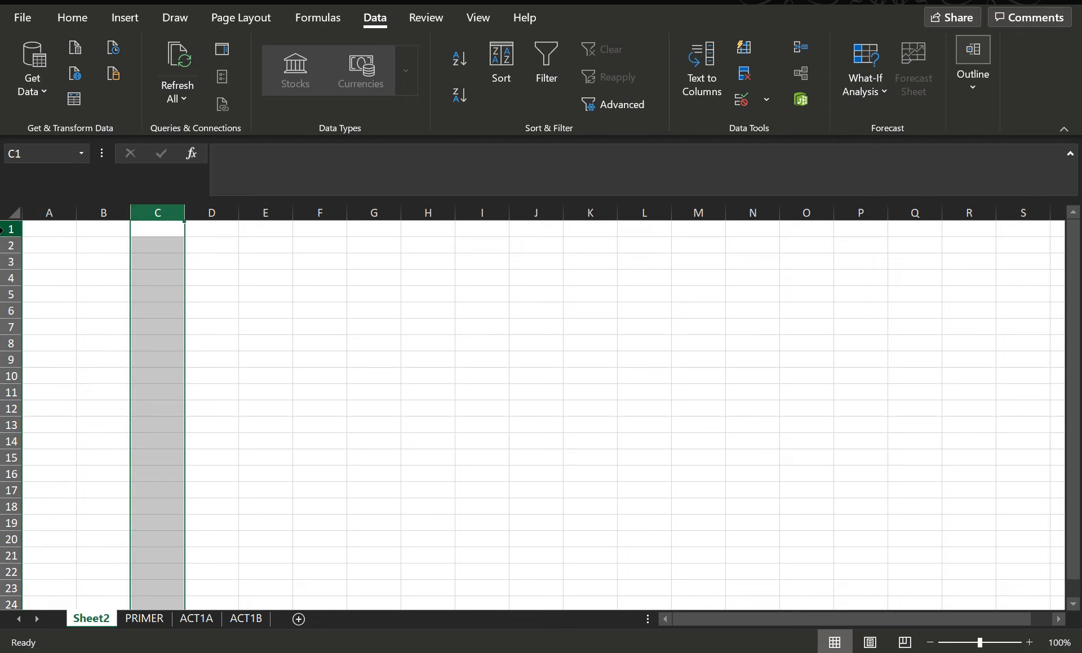
click(7, 229)
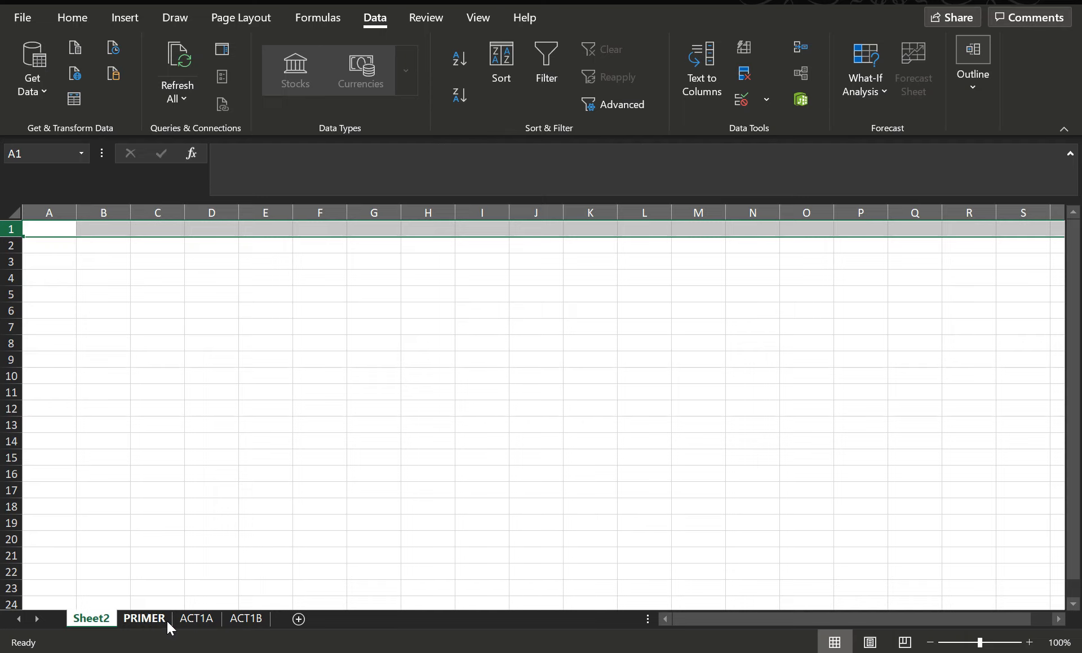
On the ACT1A sheet, enter 1, 7, 2, 4, 1, 9, 8, 6, 7, 2, 9, 1, 9, 8, 5 in cells B1 to B15
click(198, 619)
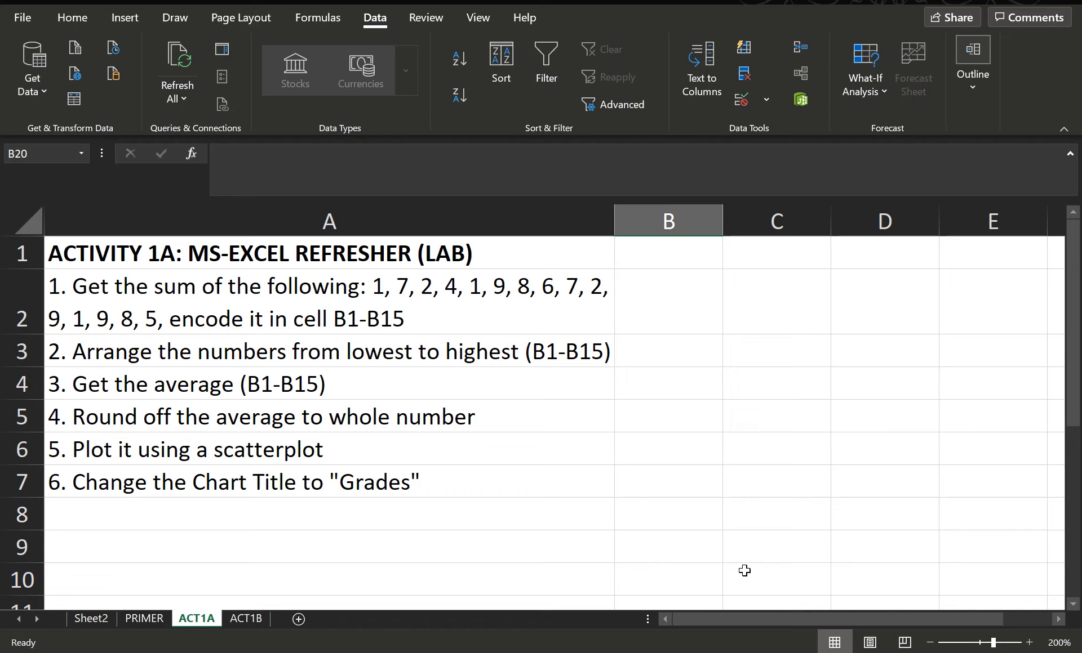
click(670, 218)
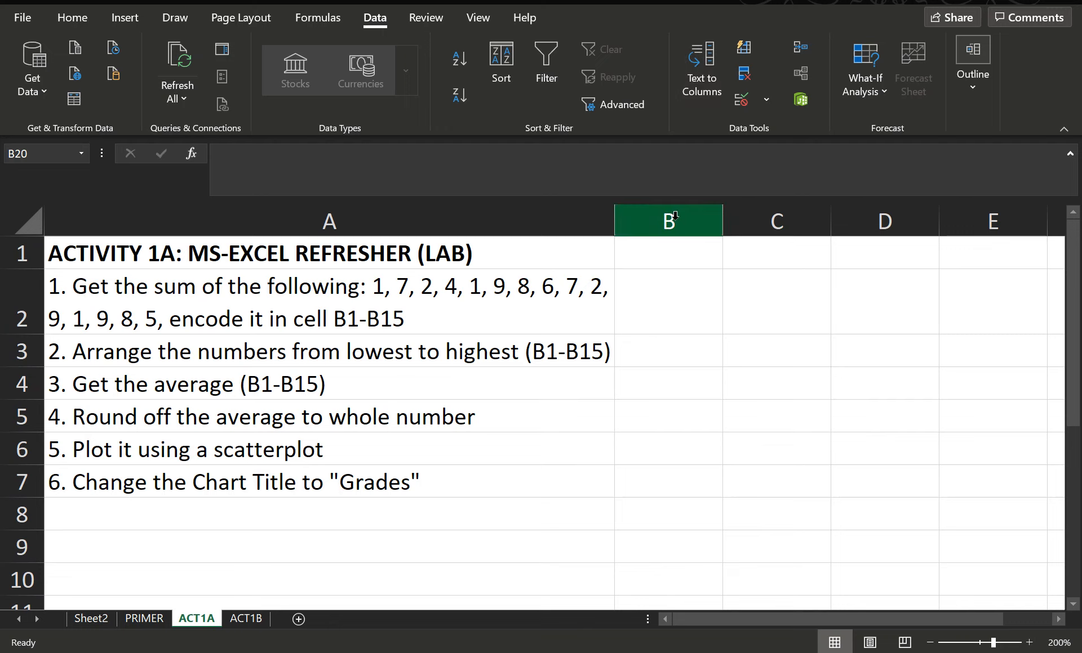
click(664, 252)
text(1)
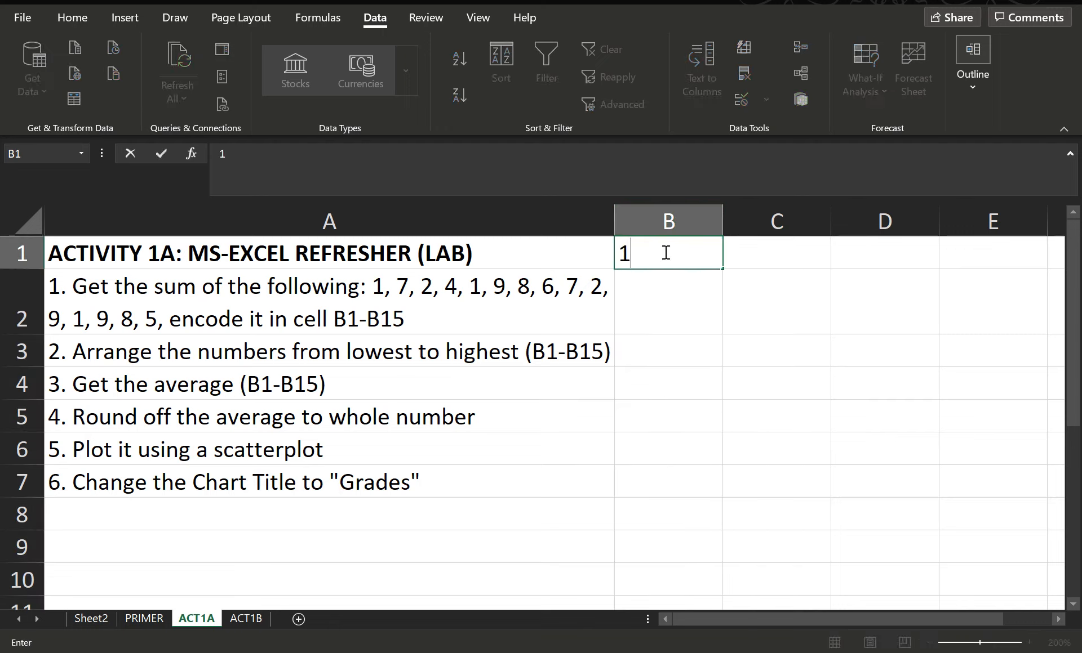
key(Return)
text(7)
key(Return)
text(2)
key(Return)
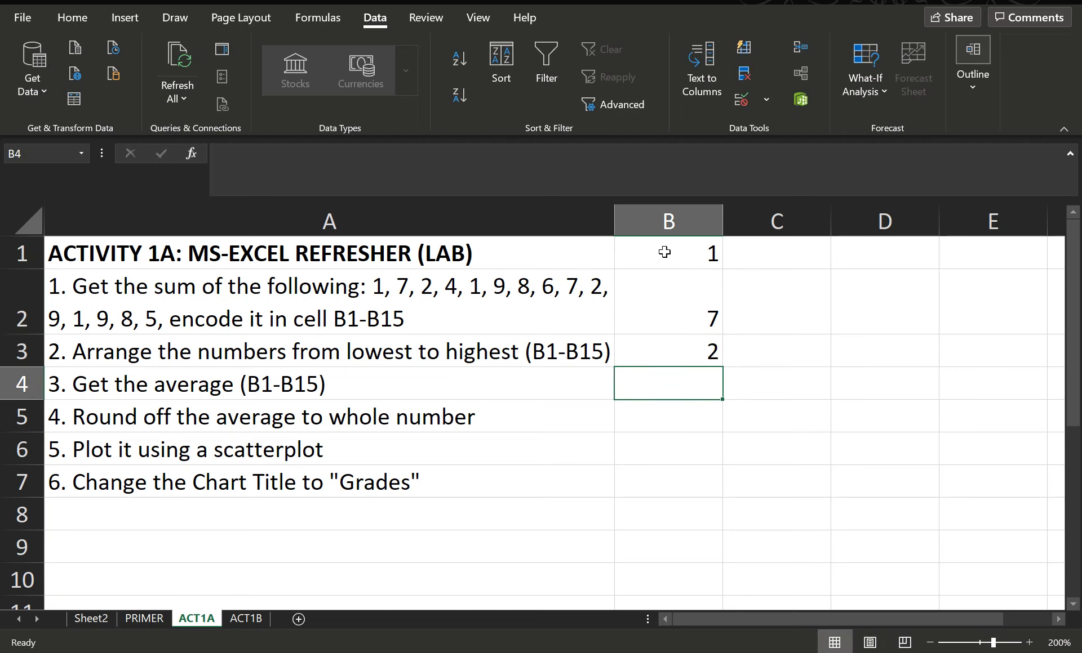
text(4)
key(Return)
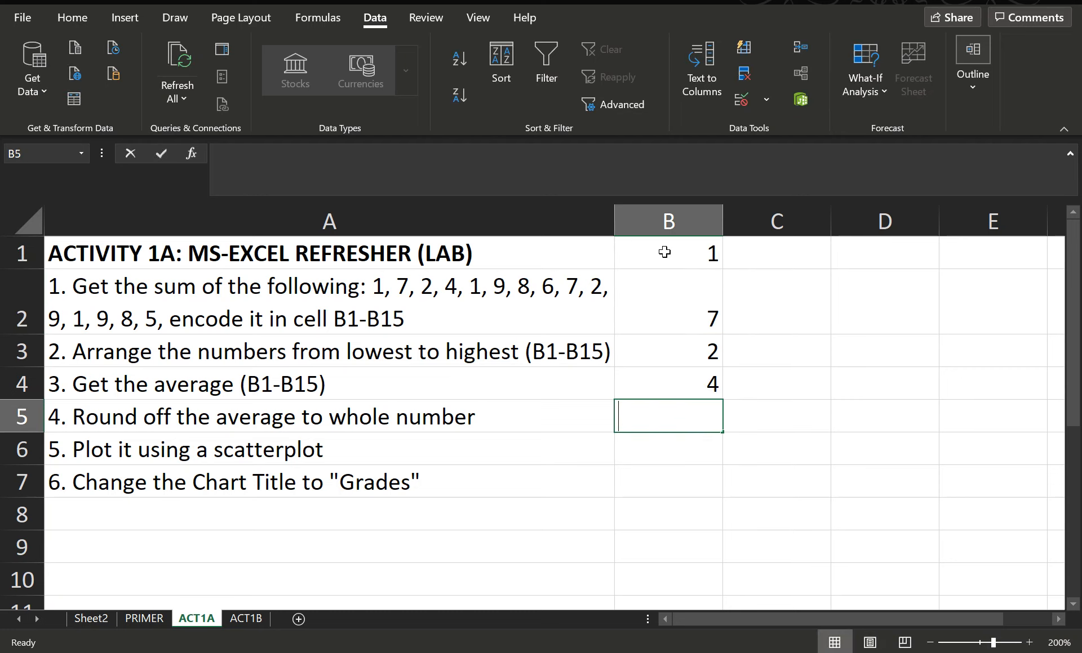
text(1)
key(Return)
text(9)
key(Return)
text(8)
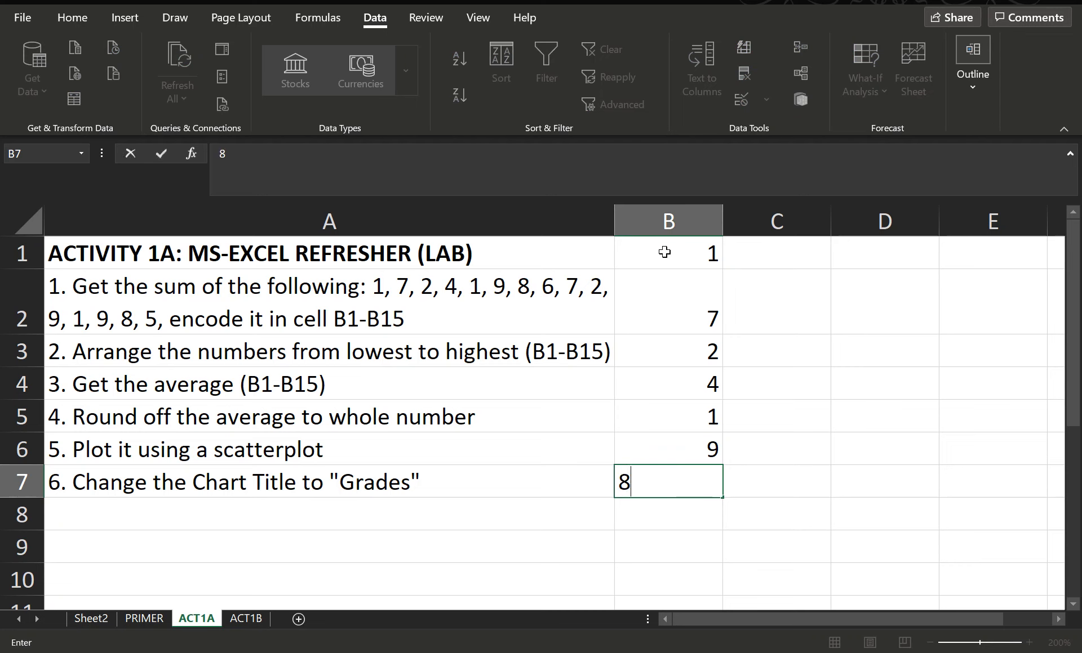
key(Return)
text(6)
key(Return)
text(7)
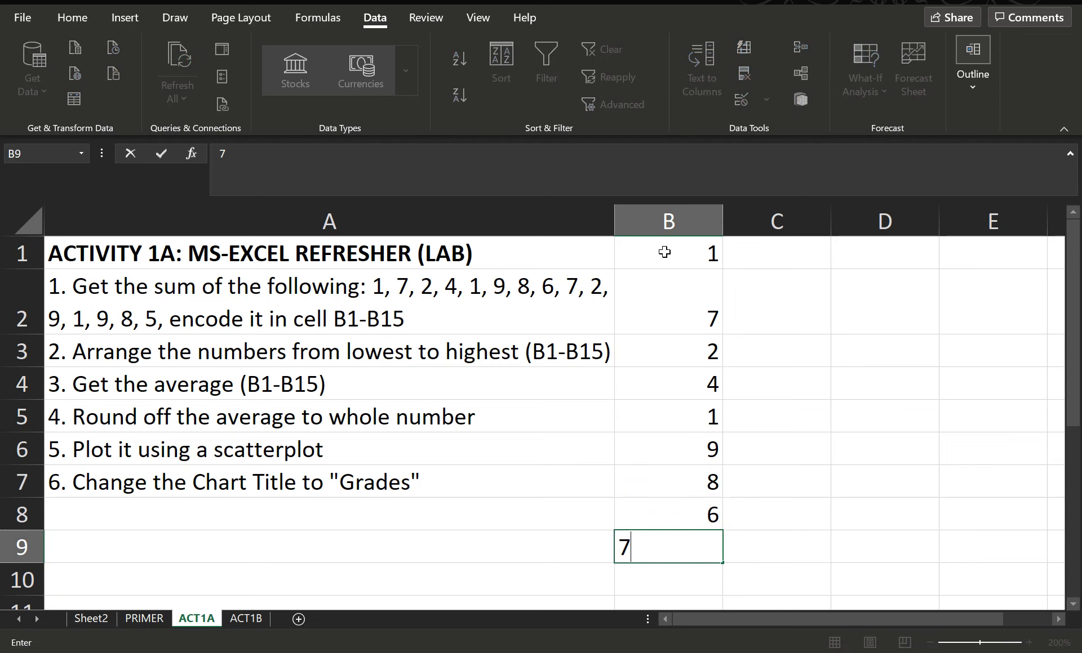
key(Return)
text(2)
key(Return)
text(9)
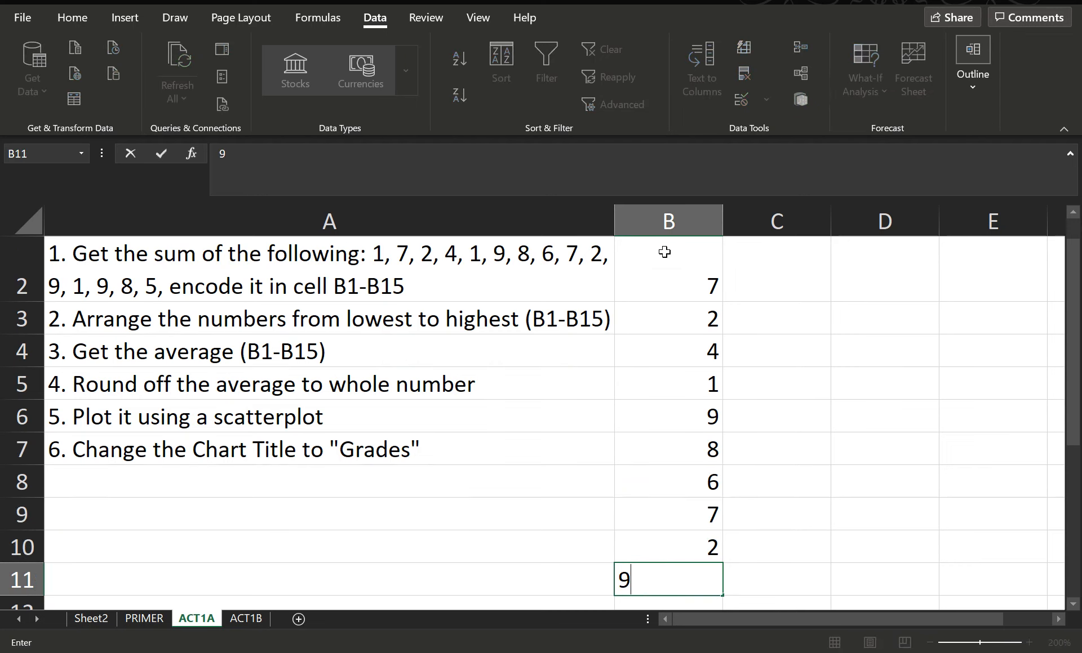
key(Return)
text(1)
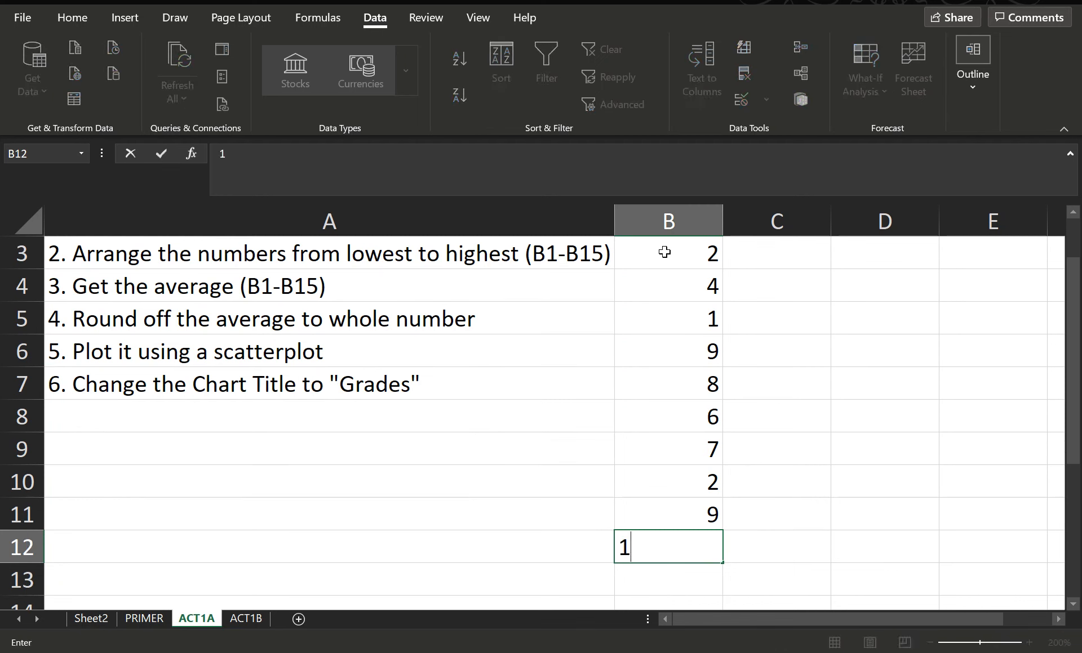
key(Return)
text(9)
key(Return)
text(8)
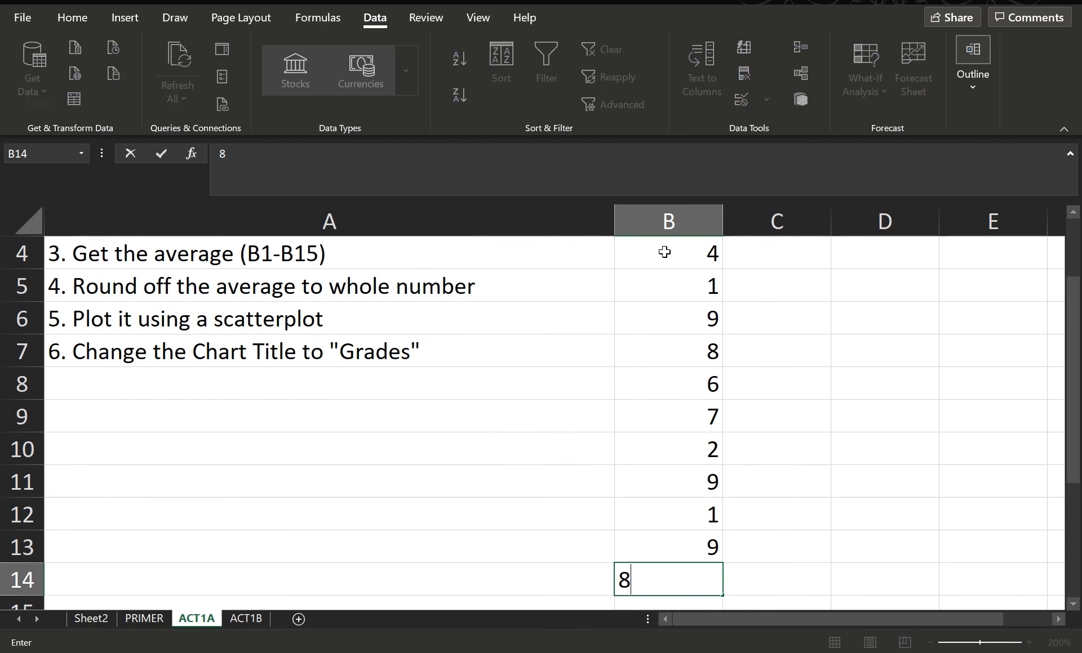
key(Return)
text(5)
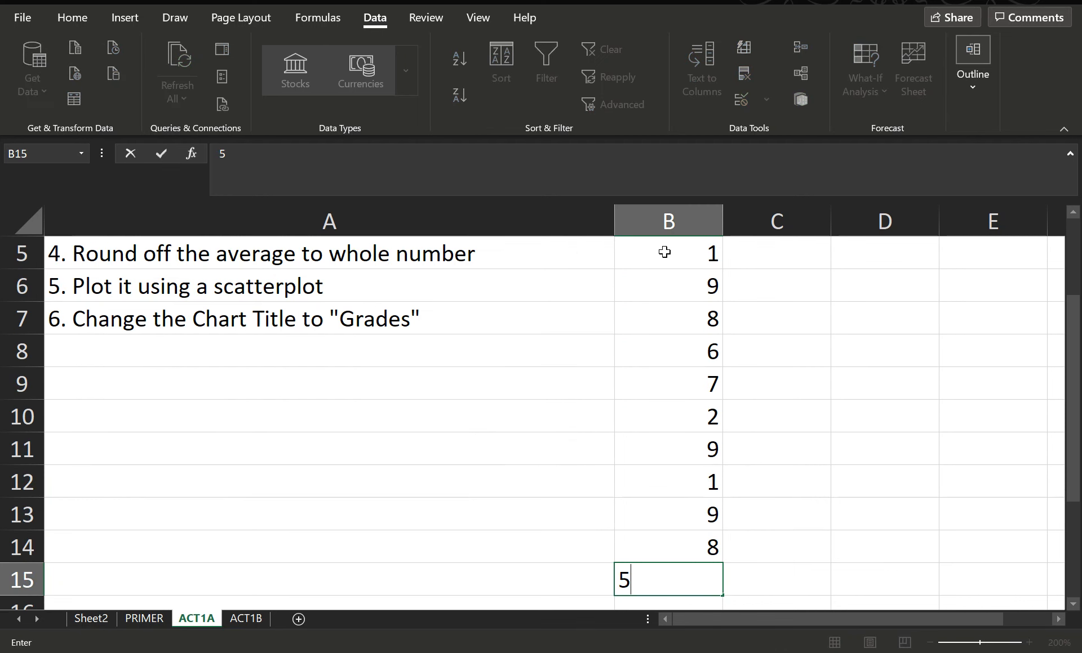
click(826, 520)
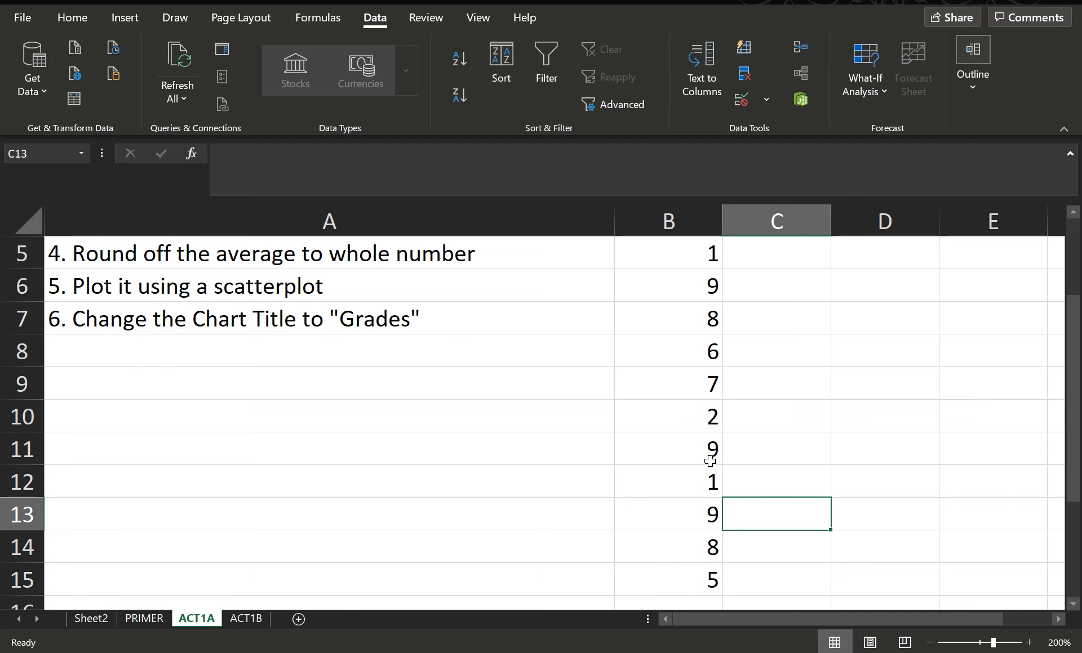
Browse the Insert Function dialog's All and Statistical categories for cell C13, then cancel it
scroll(738, 468, up, 2)
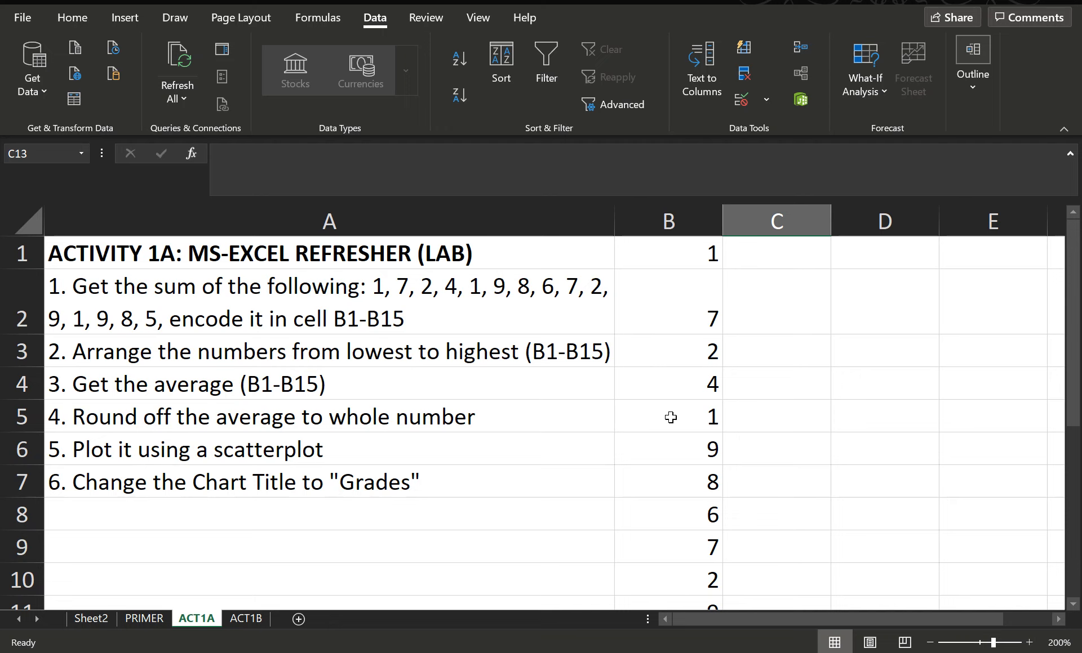
click(253, 169)
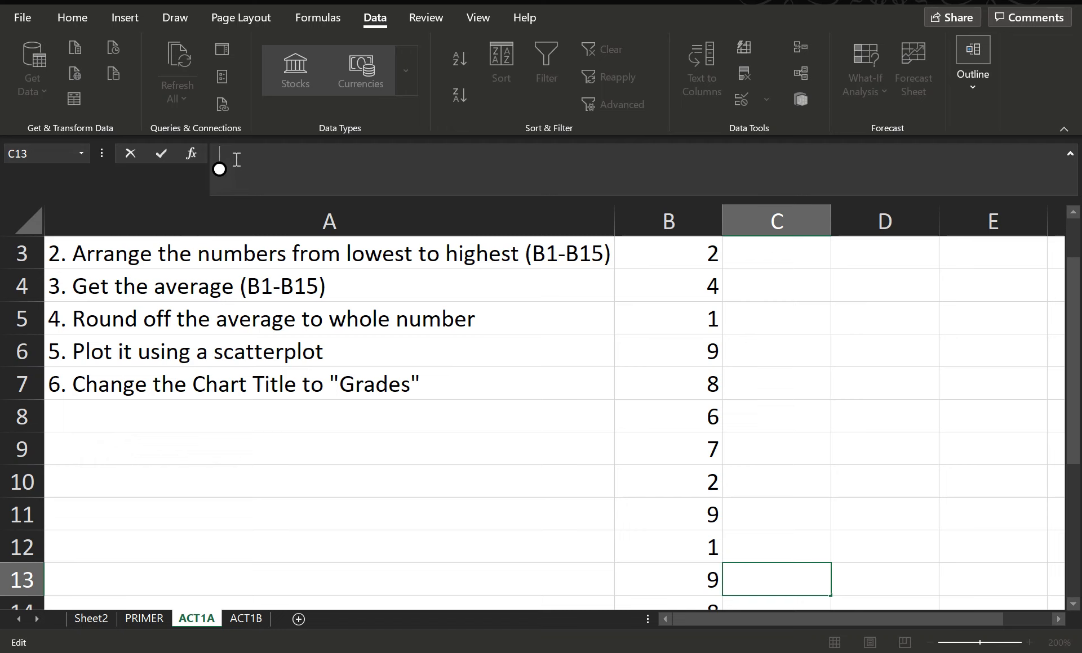
click(191, 154)
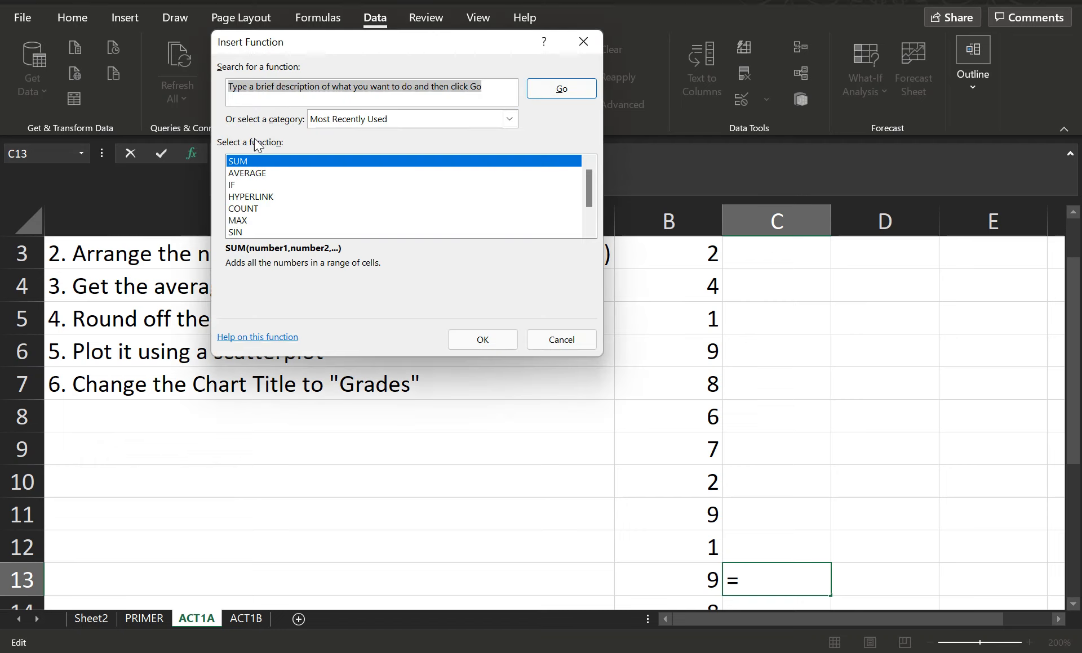
click(510, 119)
click(354, 146)
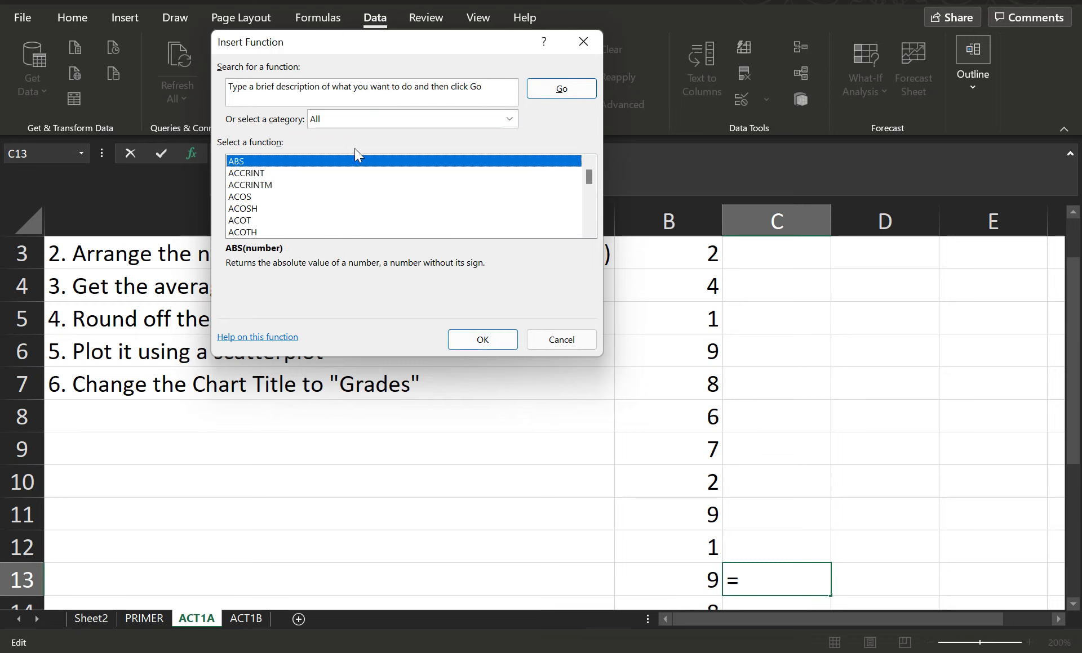
click(510, 118)
click(364, 195)
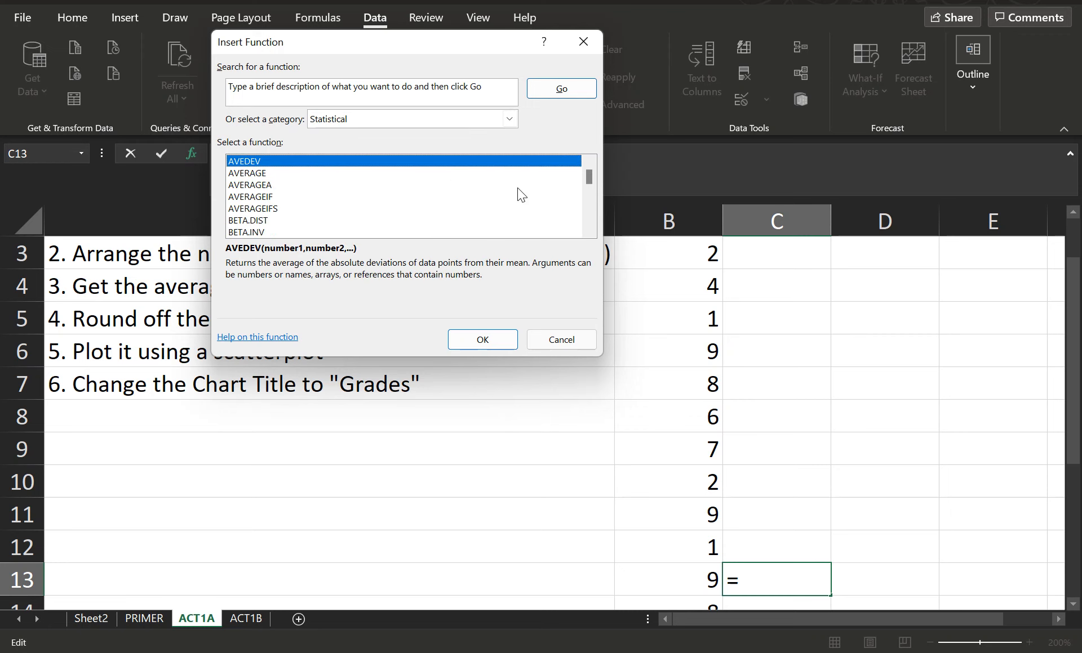
click(509, 120)
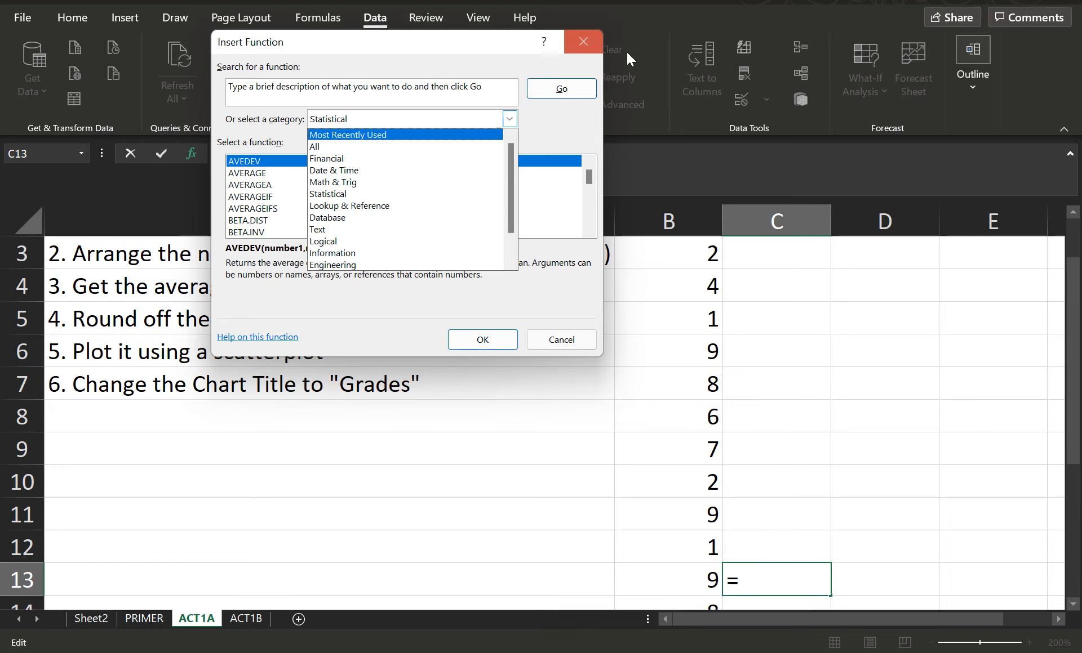
click(576, 43)
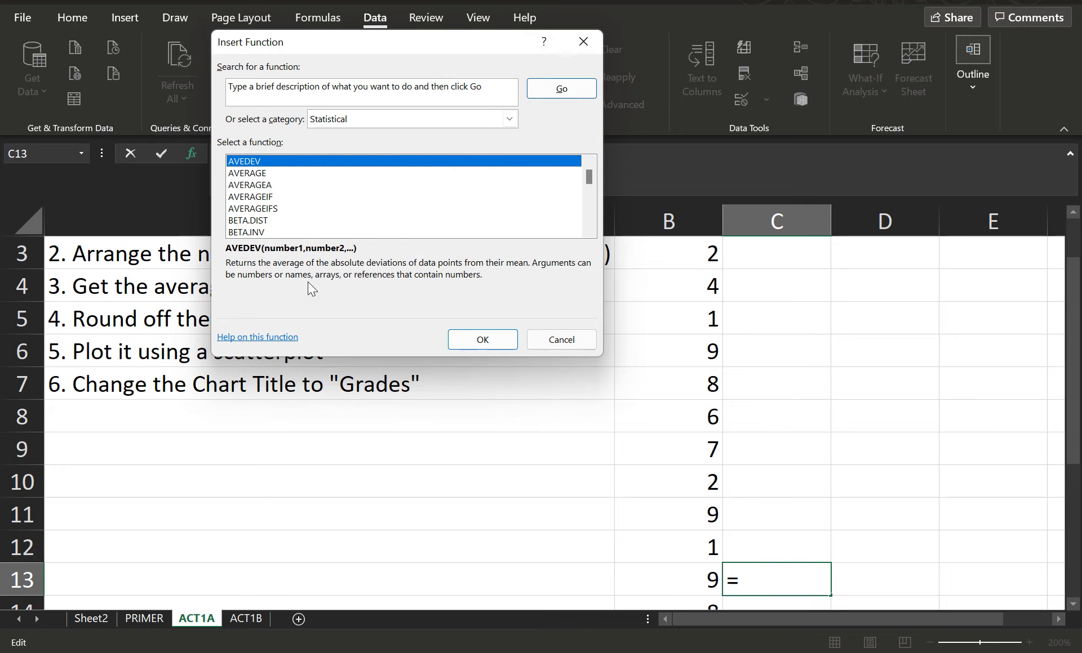
click(548, 338)
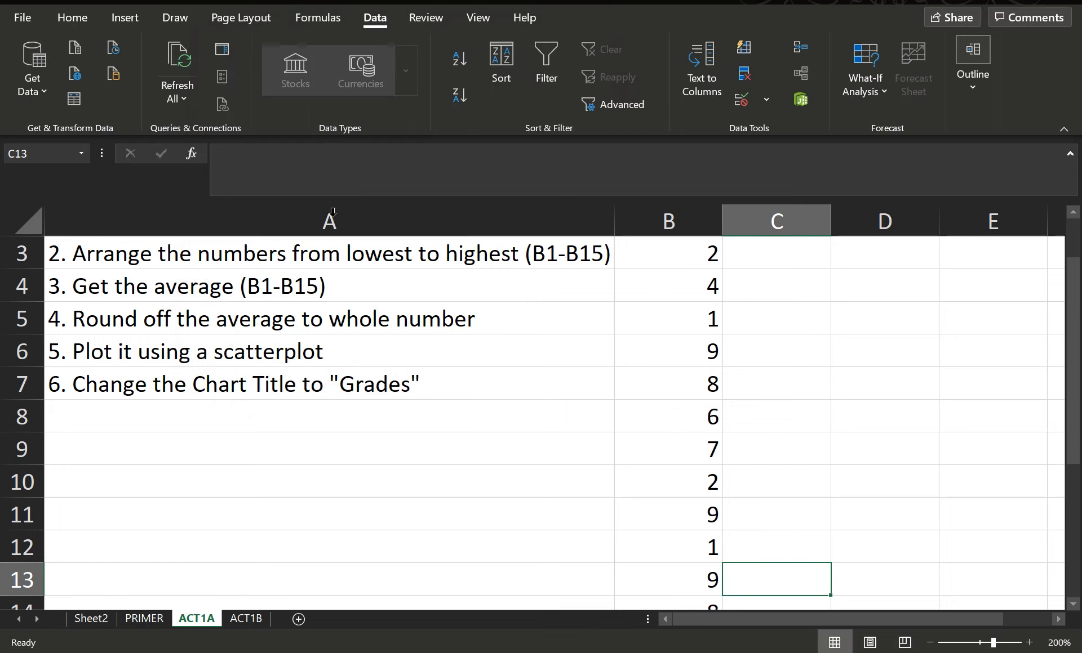
Enter the formula =SUM(B1:B15) in cell B16 to total the numbers
scroll(687, 368, down, 3)
scroll(687, 367, up, 4)
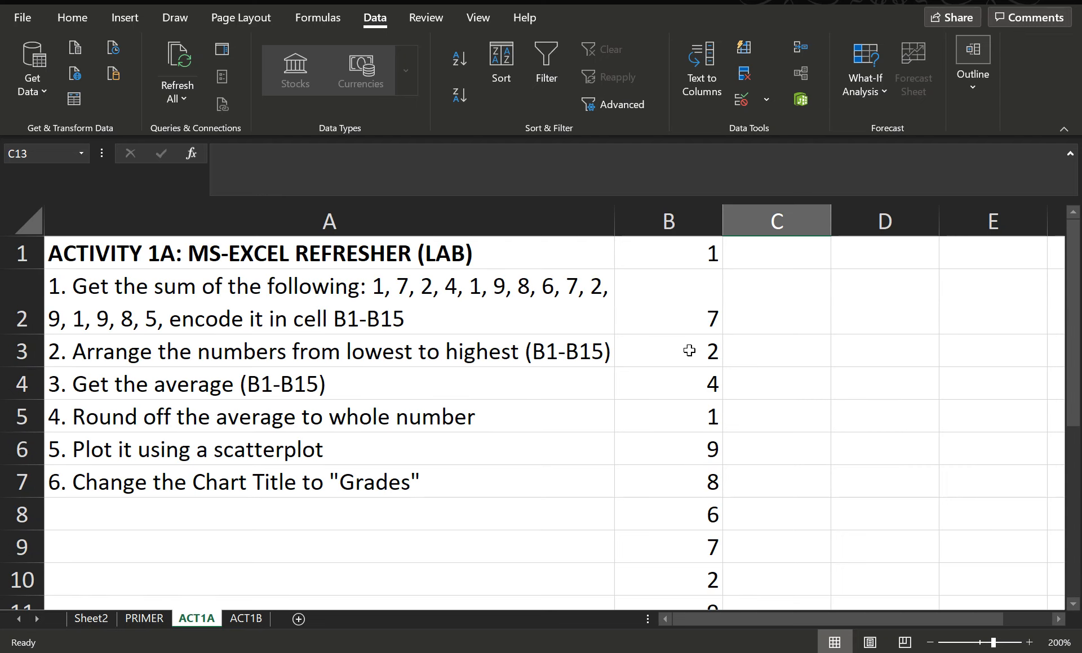
scroll(688, 340, down, 1)
scroll(705, 331, down, 1)
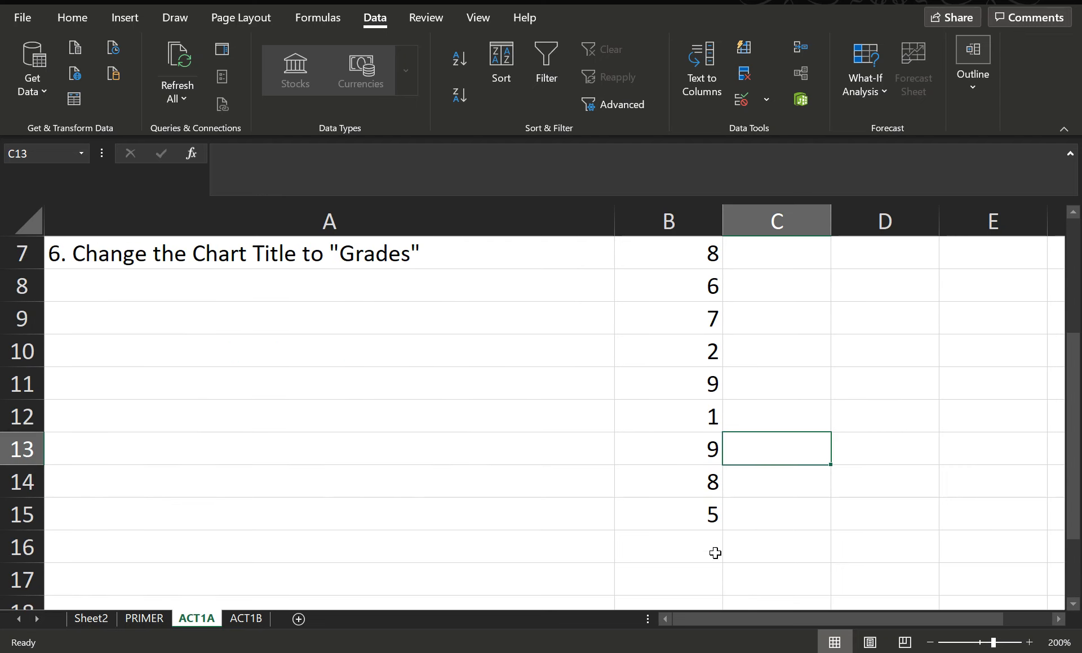
click(673, 544)
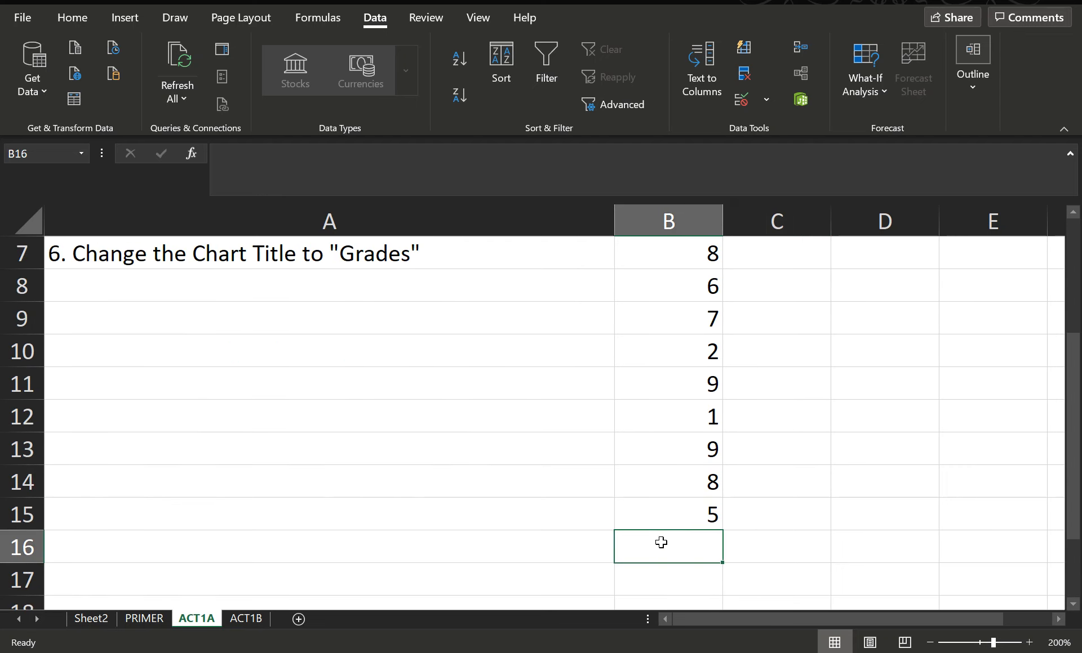
click(242, 166)
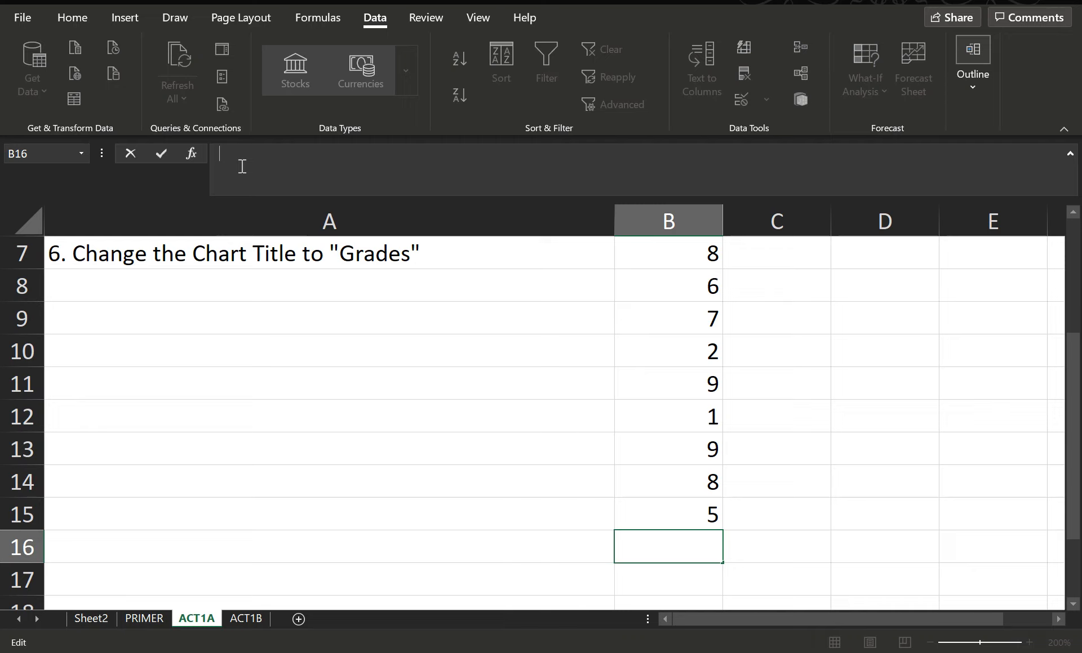
text(=)
text(SU)
text(M)
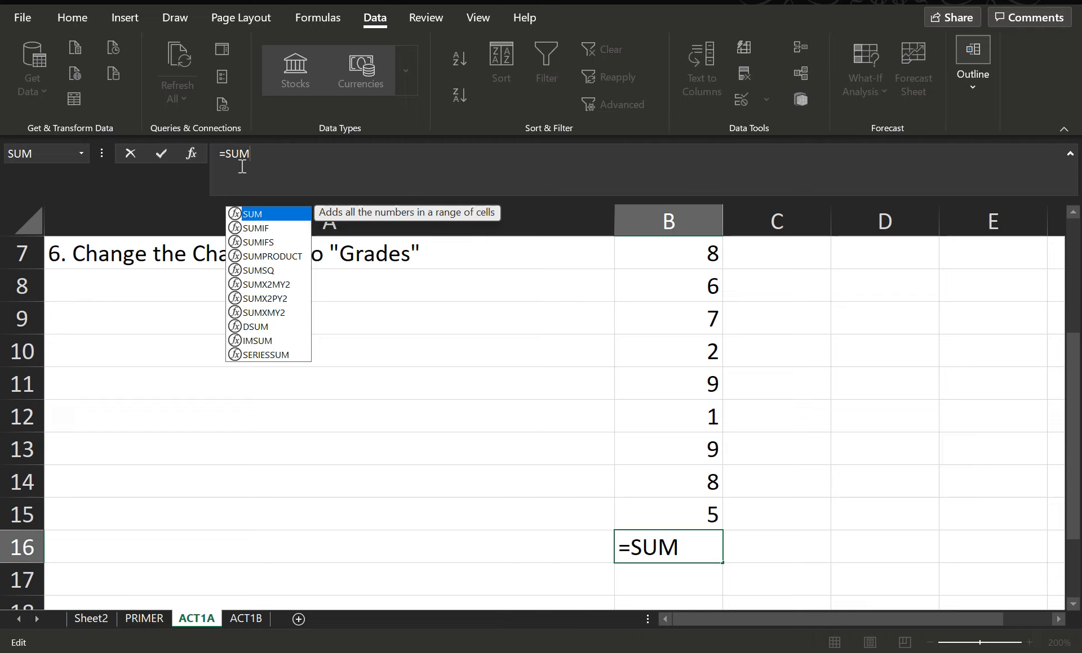
text(()
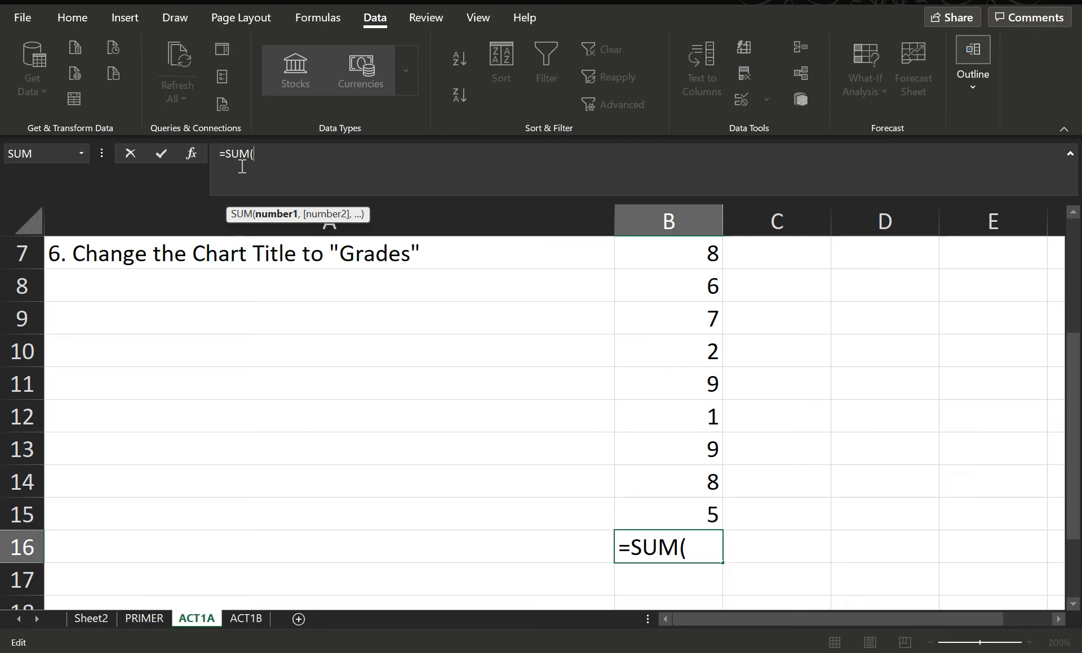
text(B1)
scroll(763, 407, up, 2)
scroll(811, 384, down, 2)
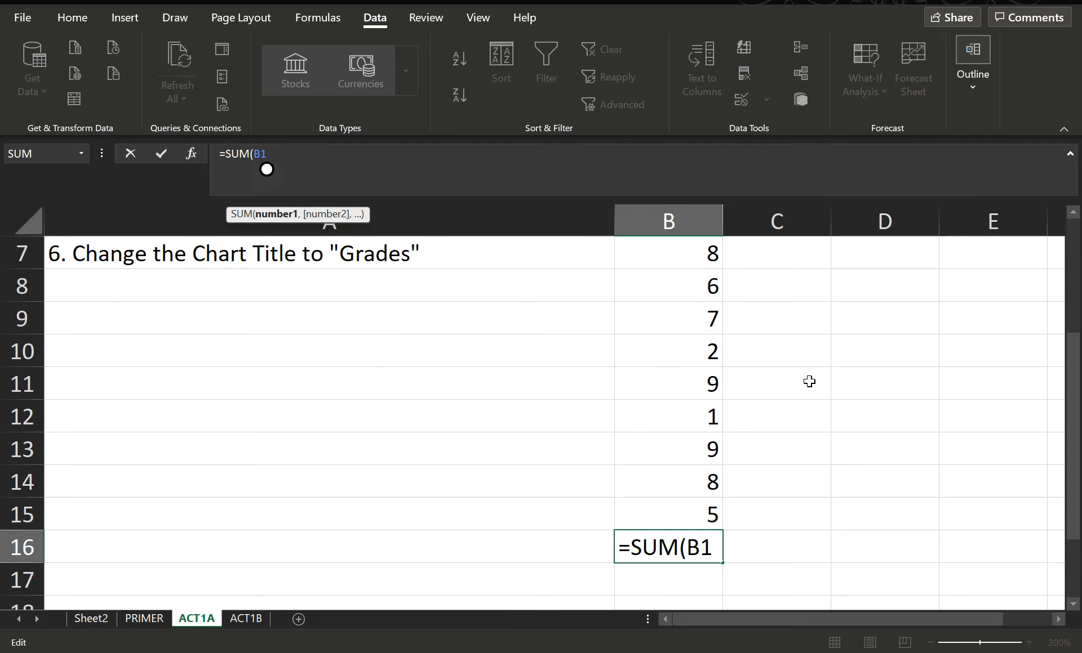
scroll(809, 382, down, 1)
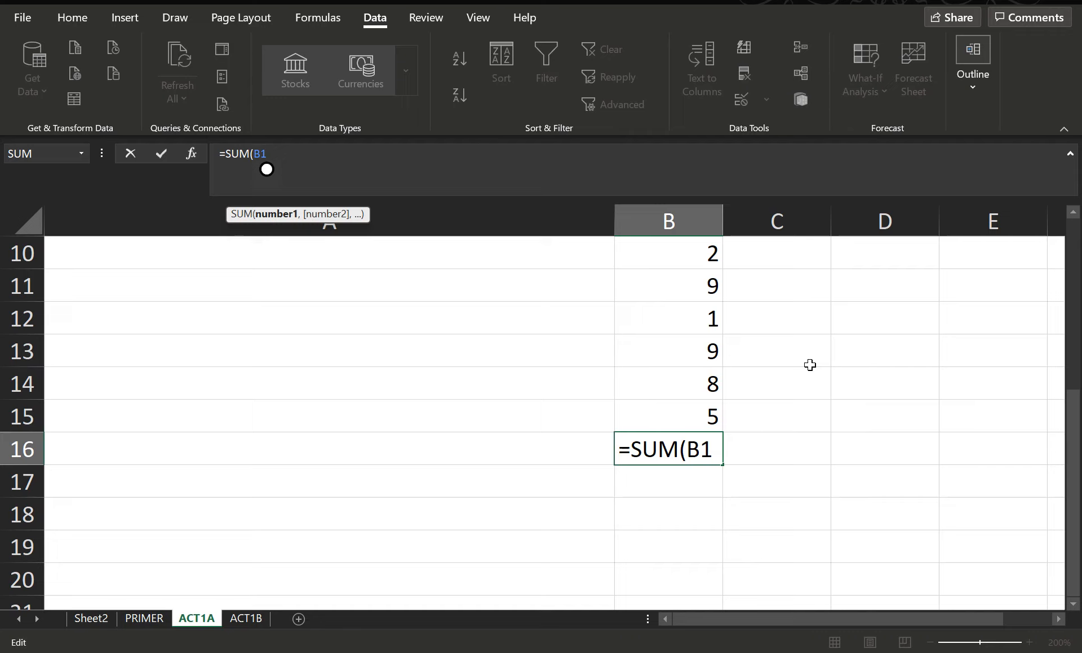
text(:B15)
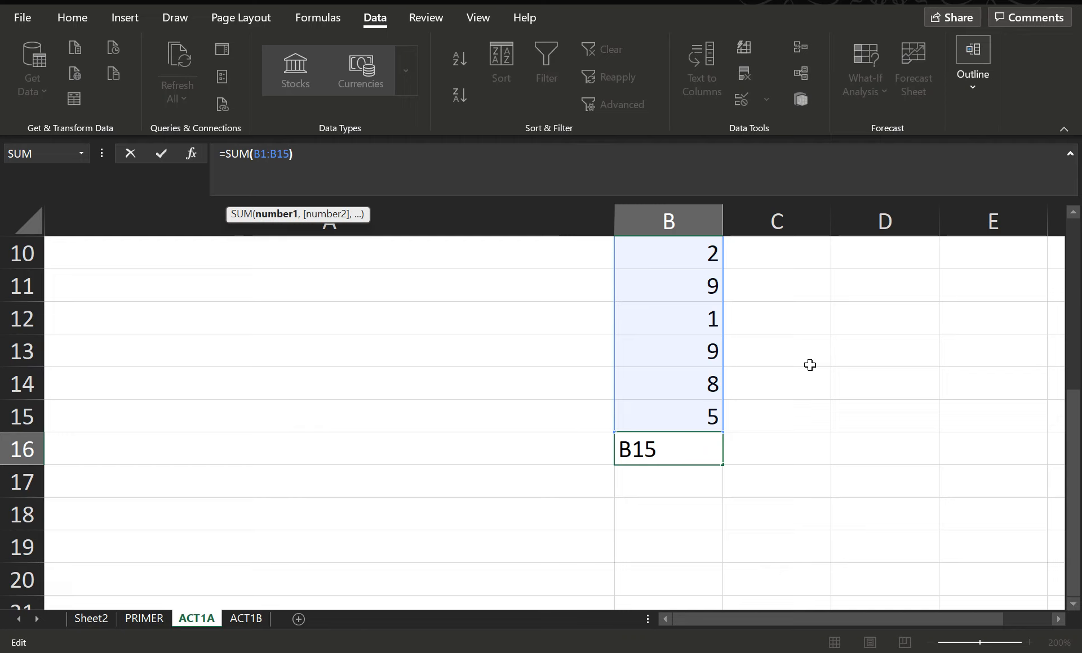
text())
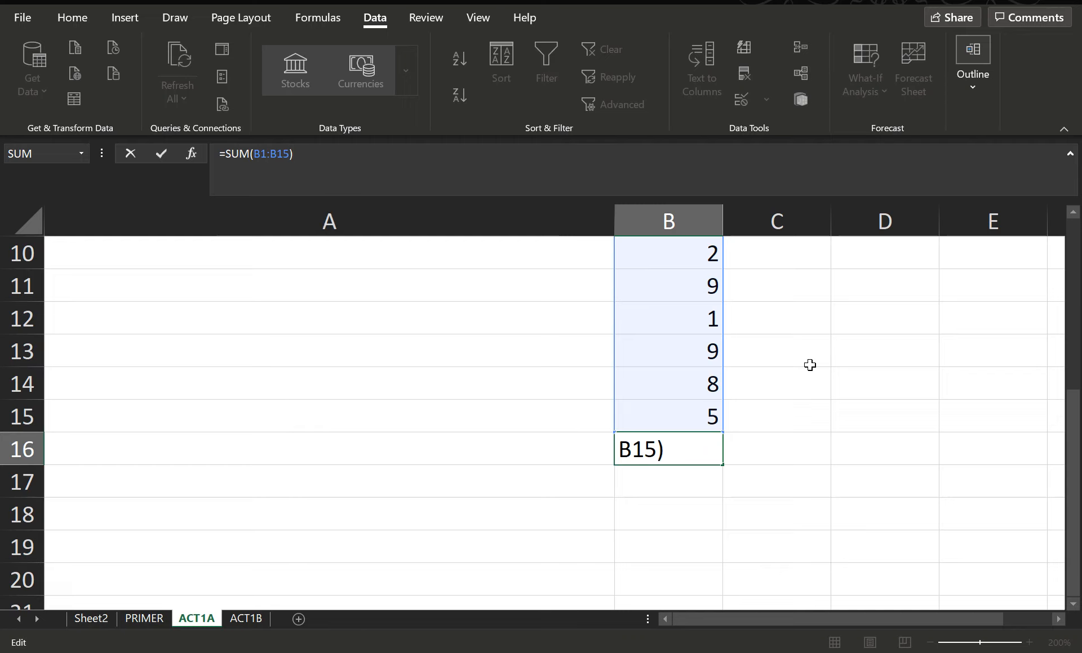
key(Return)
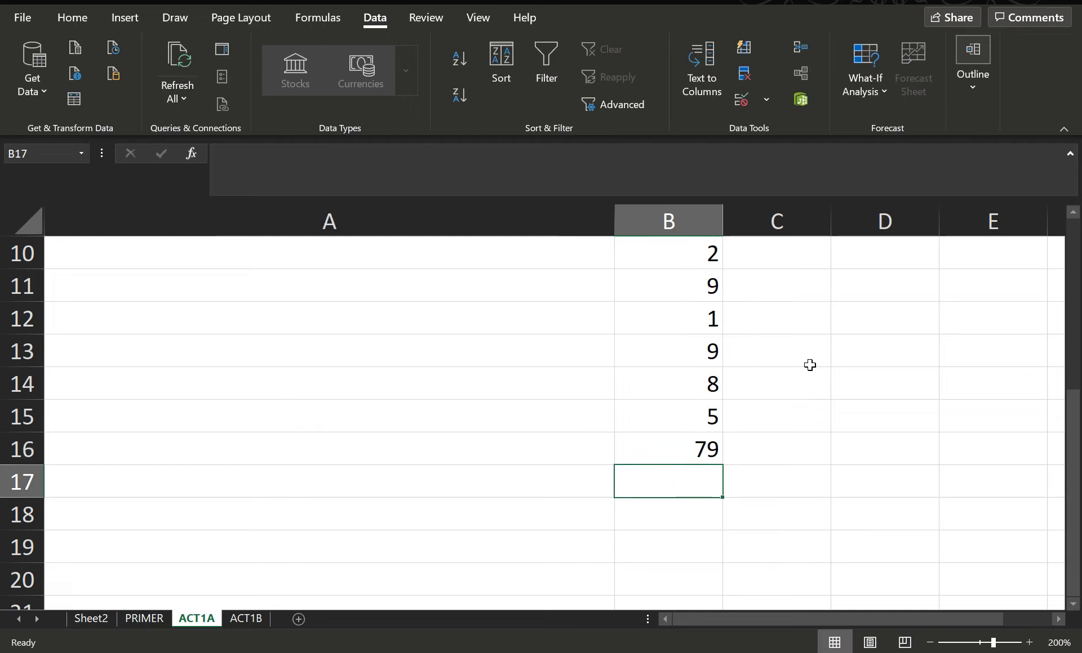
Clear cell B16 and re-enter =SUM(B1:B15), selecting the range B1:B15 with the mouse
click(677, 444)
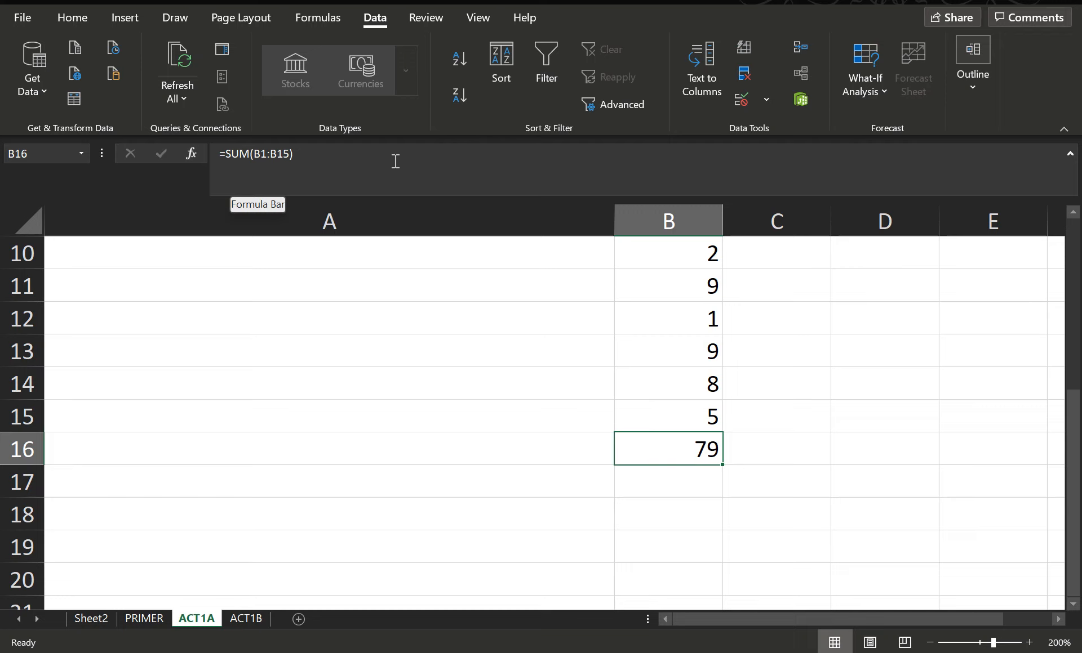
click(223, 156)
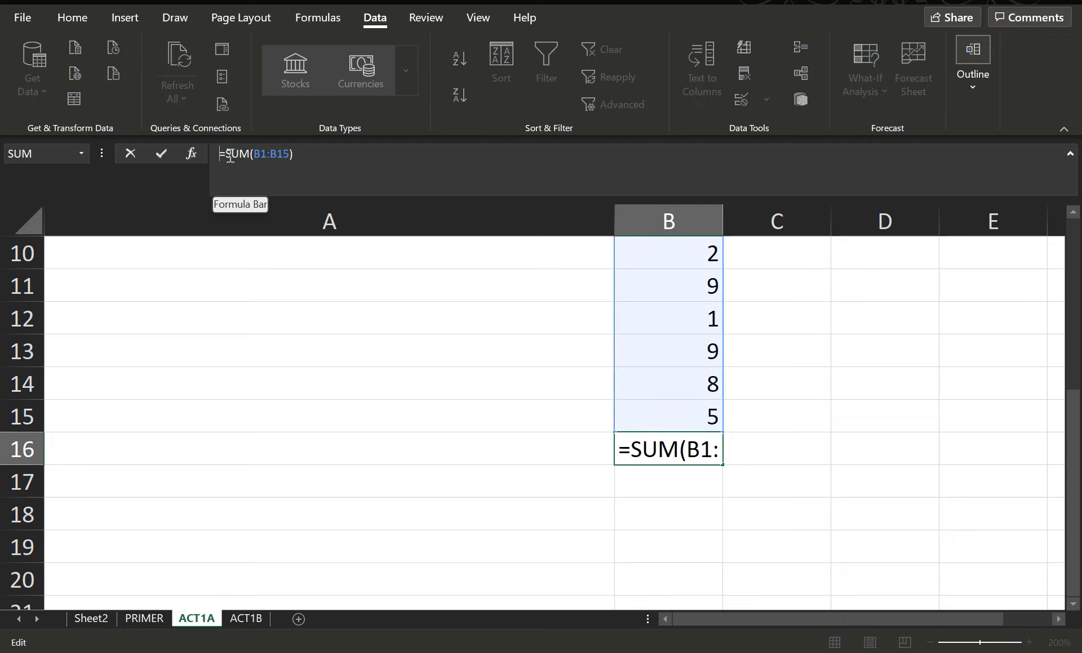
click(252, 155)
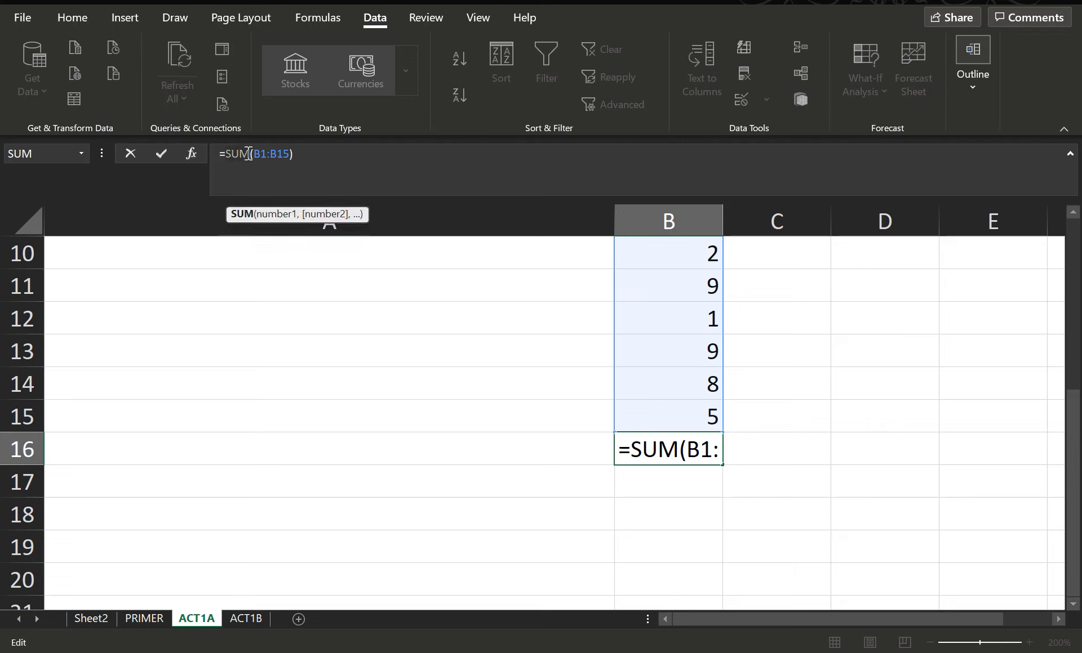
click(307, 155)
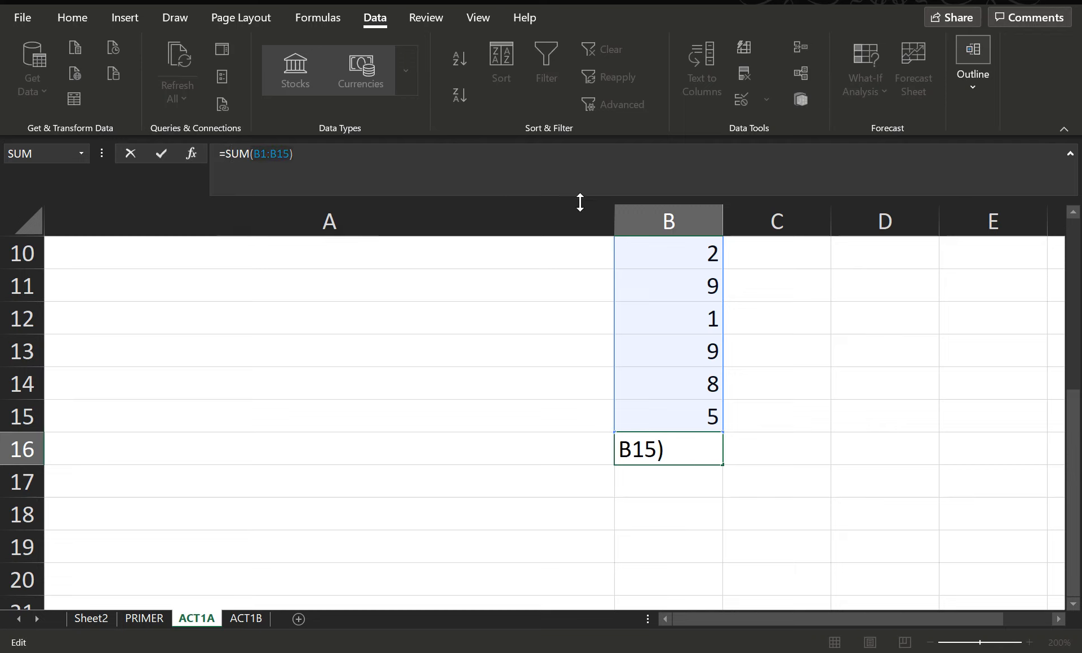
click(826, 425)
click(685, 452)
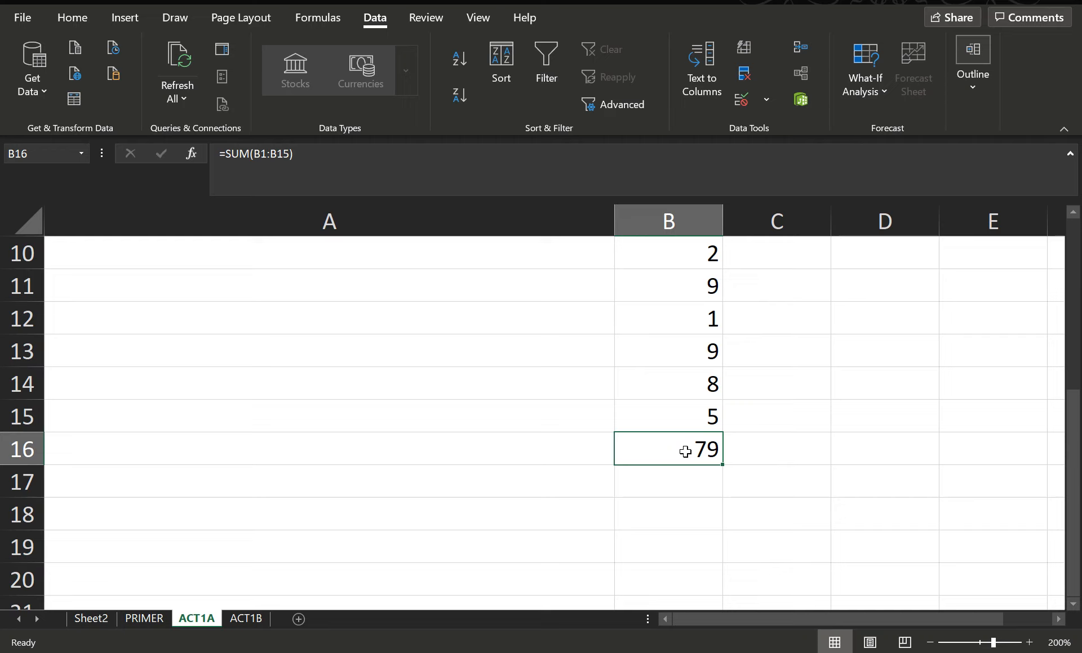
key(Delete)
text(=)
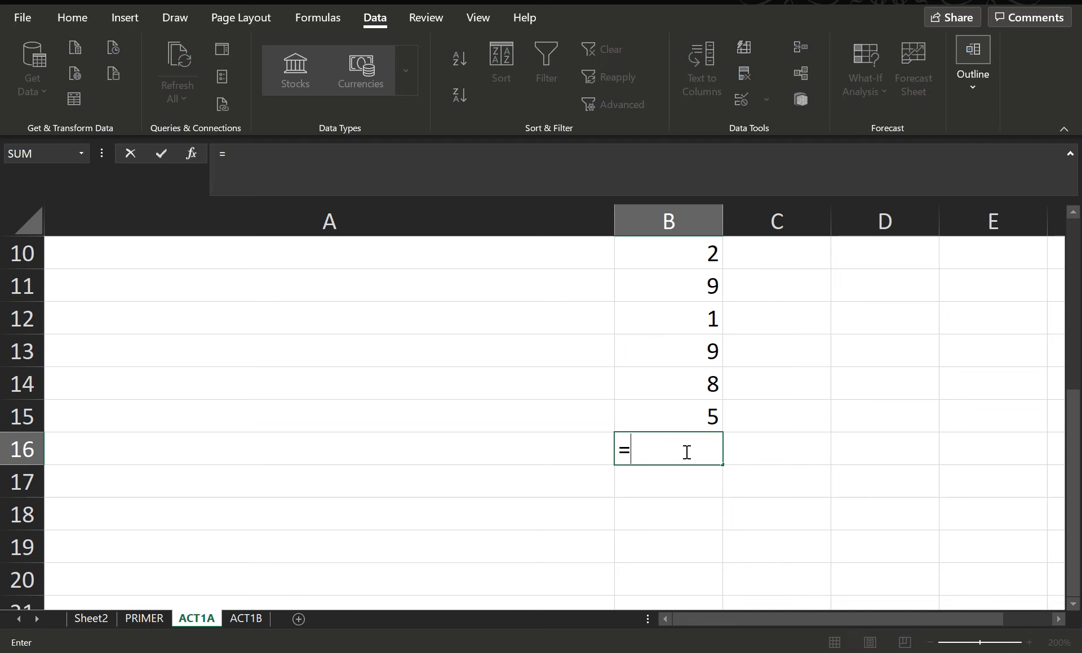
text(SUM()
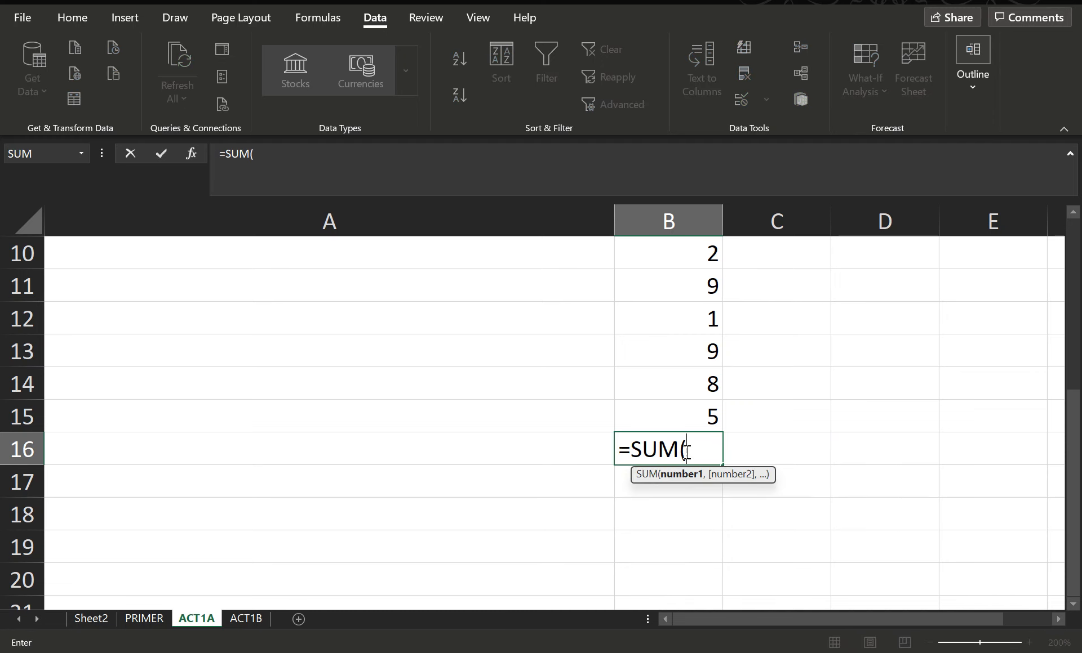
scroll(834, 360, up, 3)
drag(658, 264, 702, 538)
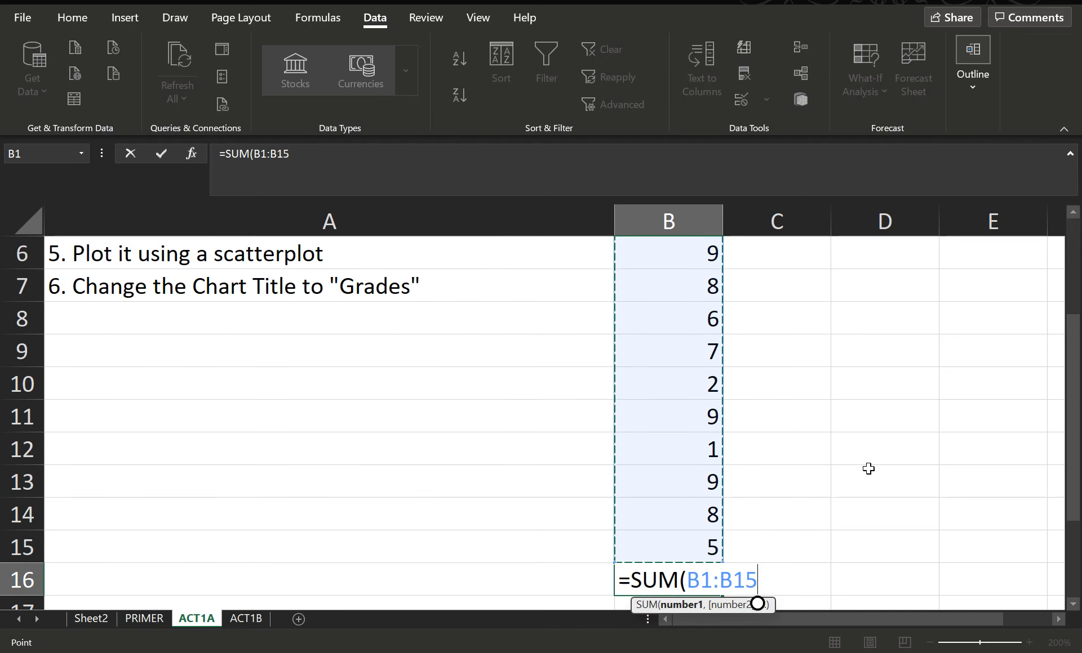
text())
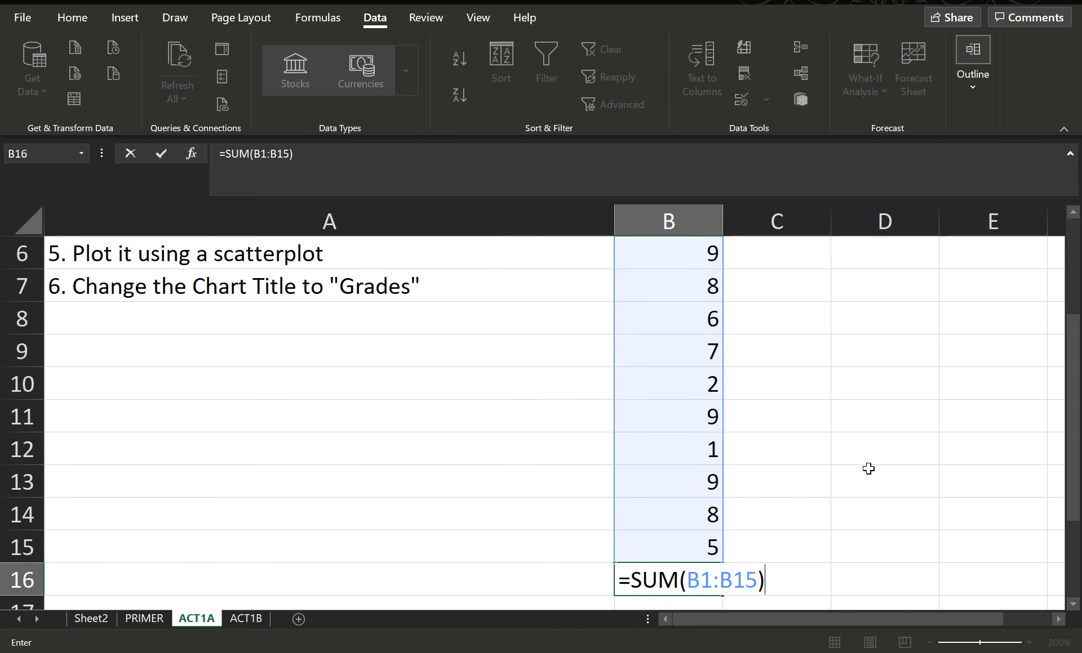
key(Return)
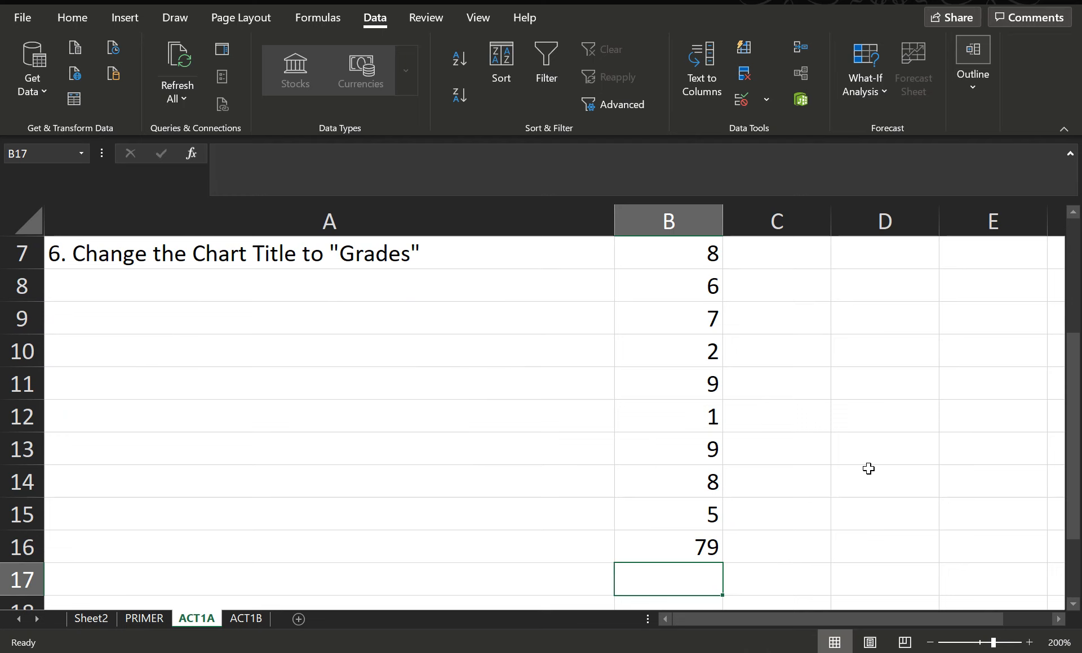
Replace the total in B16 with an AutoSum of B1:B15, then make that cell bold
scroll(763, 446, up, 2)
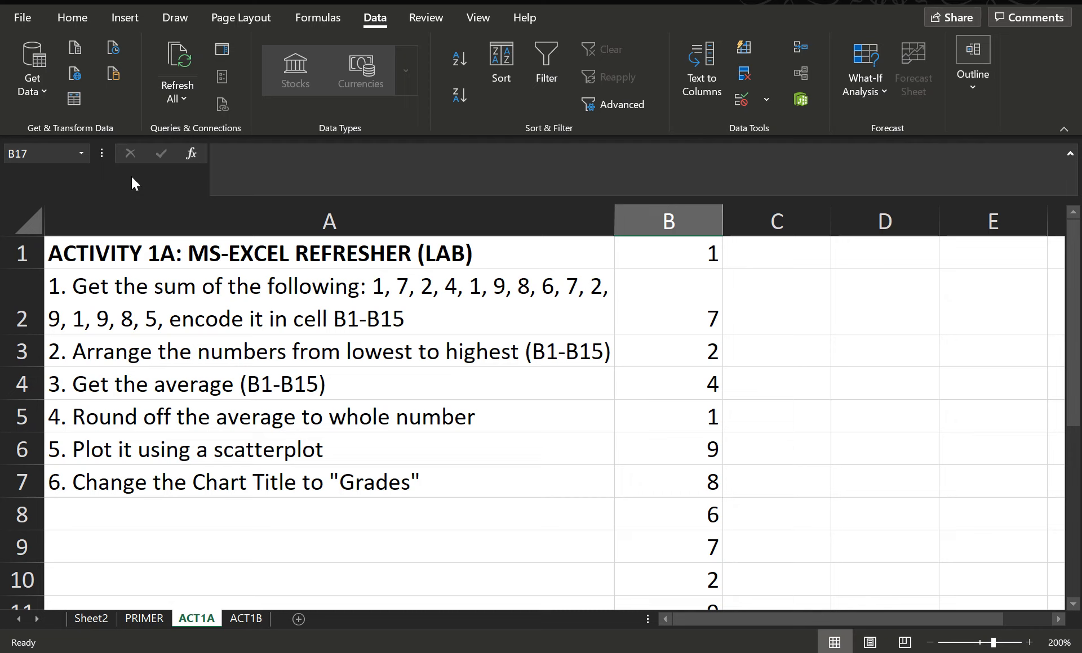
click(69, 19)
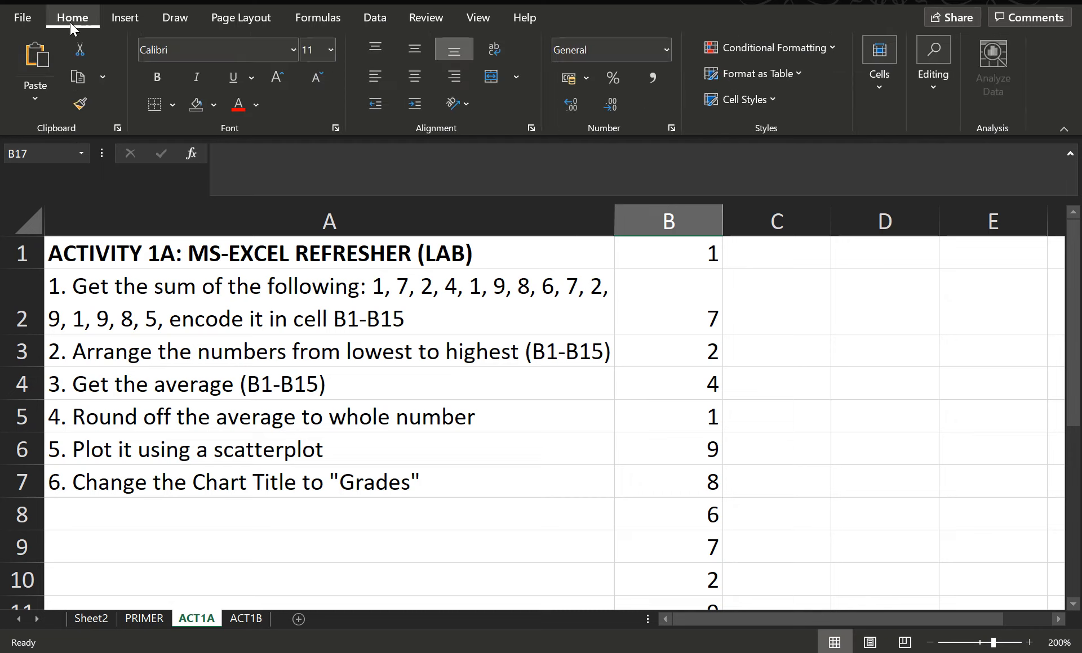
scroll(836, 401, down, 2)
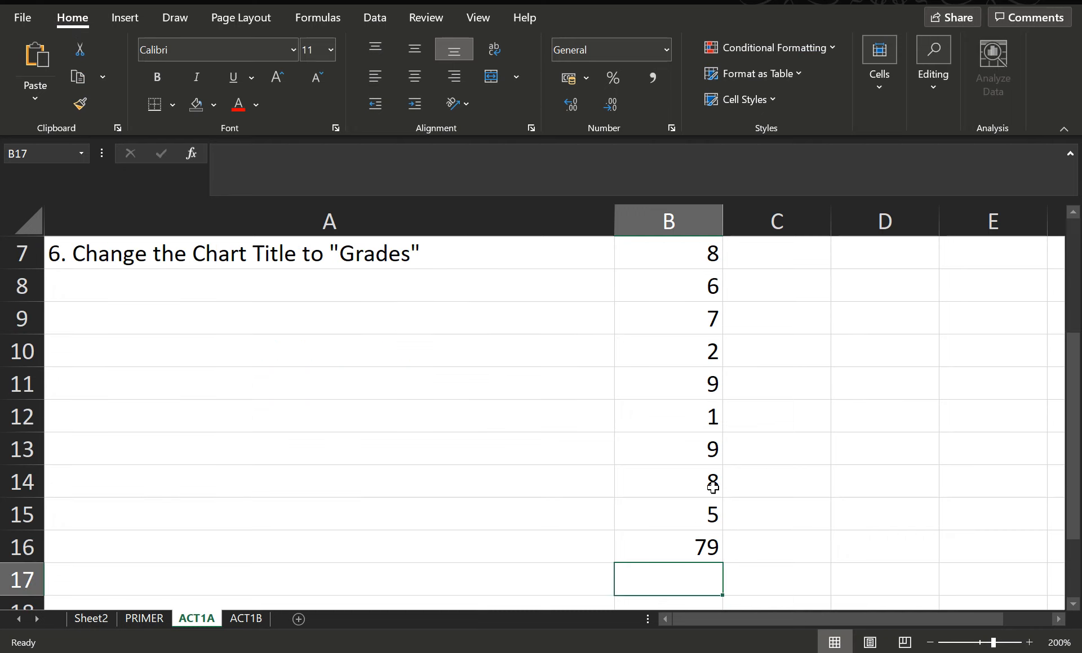
click(698, 541)
key(Delete)
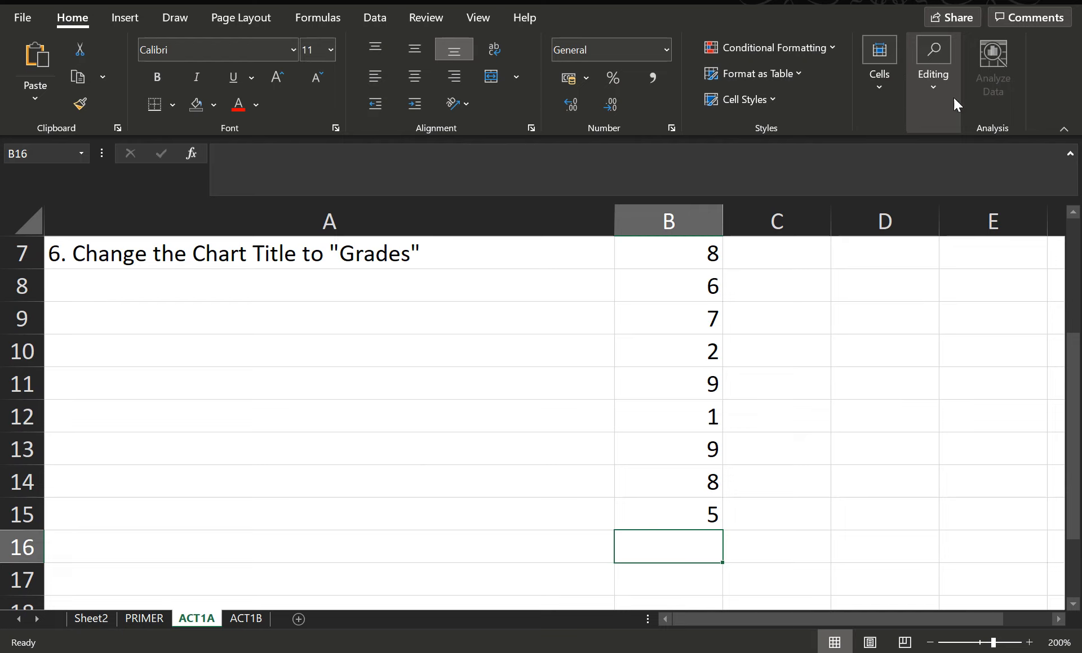
click(936, 90)
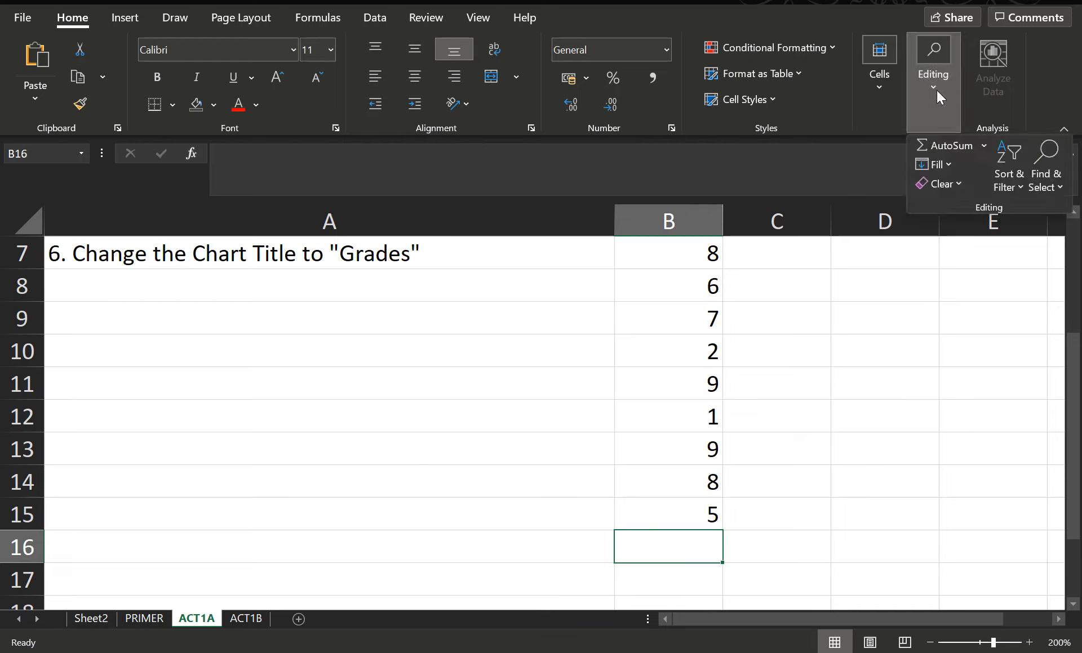
click(948, 146)
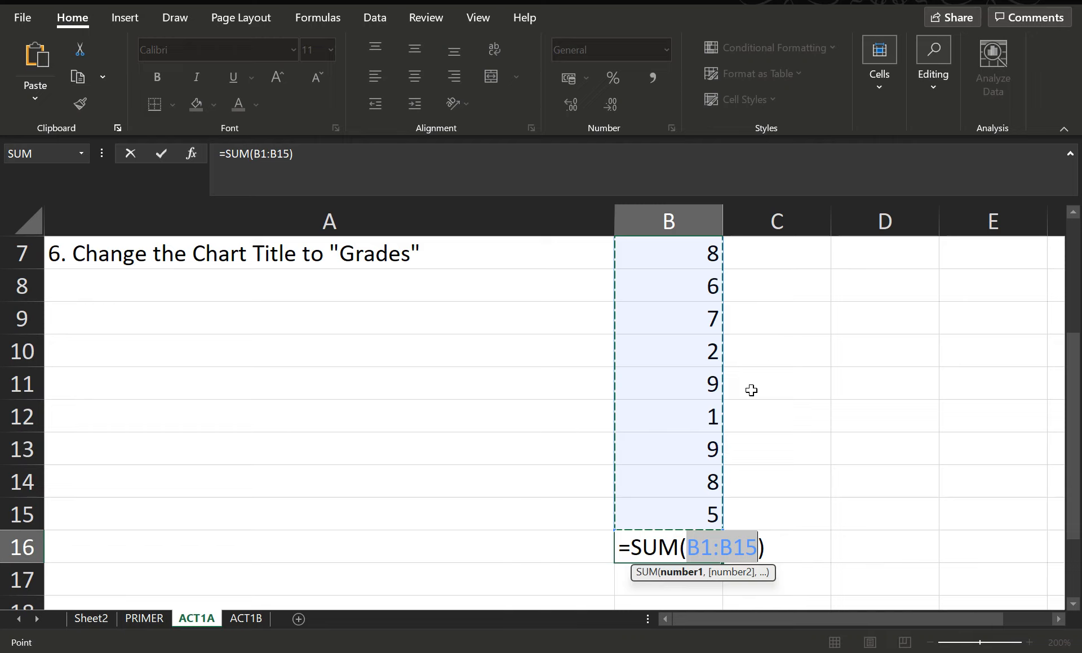
key(Return)
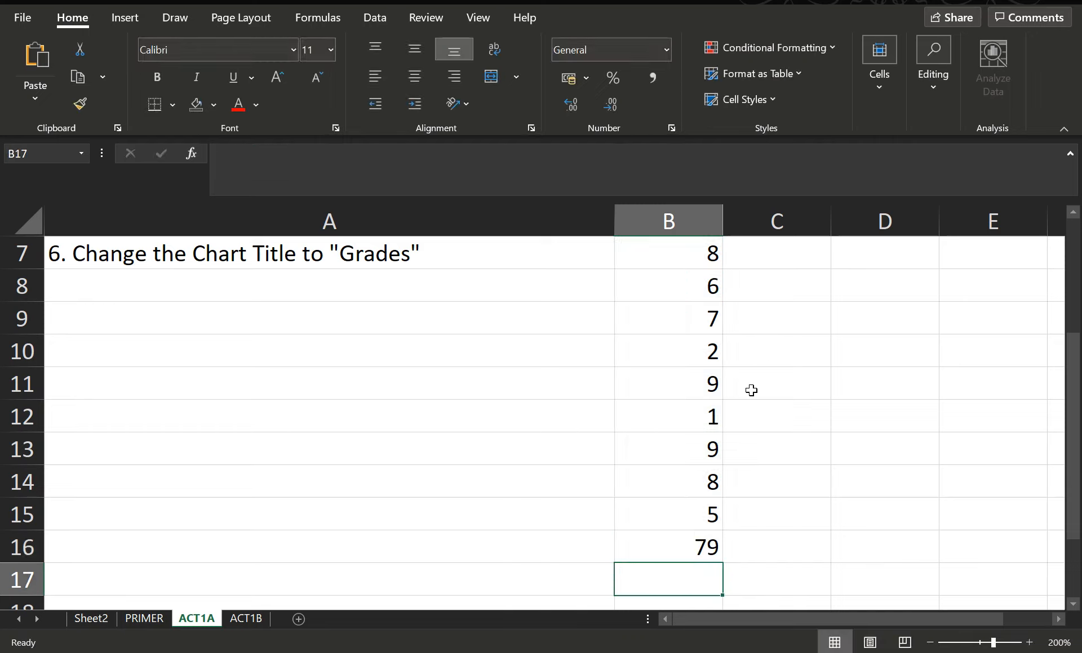
click(694, 546)
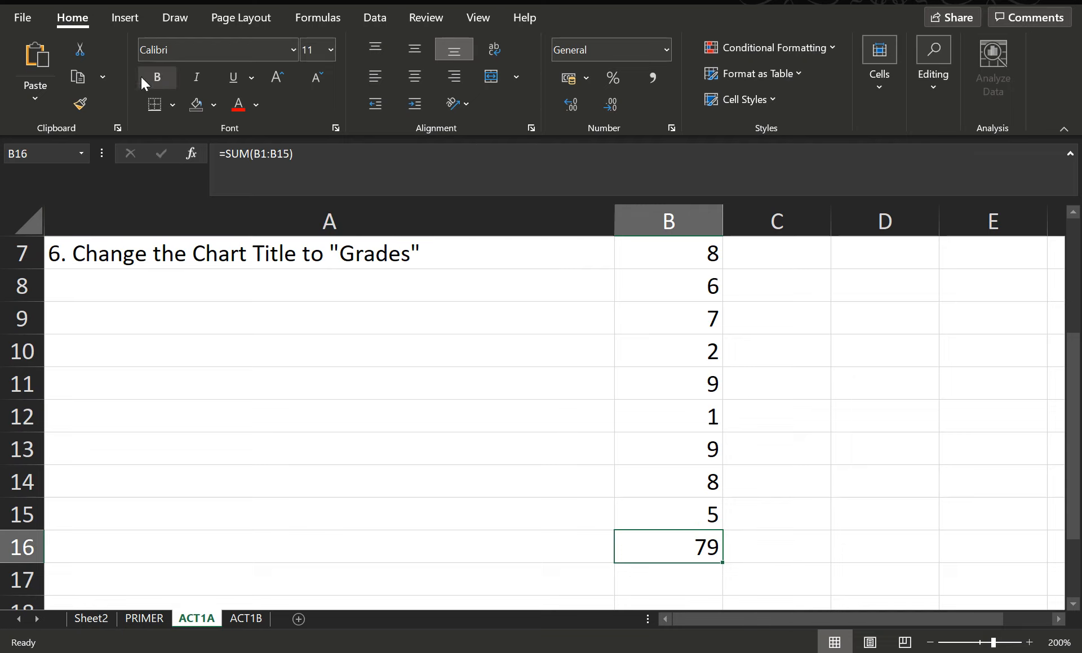
click(158, 79)
Sort the numbers in B1:B15 from smallest to largest, sorting only the current selection
scroll(383, 341, up, 2)
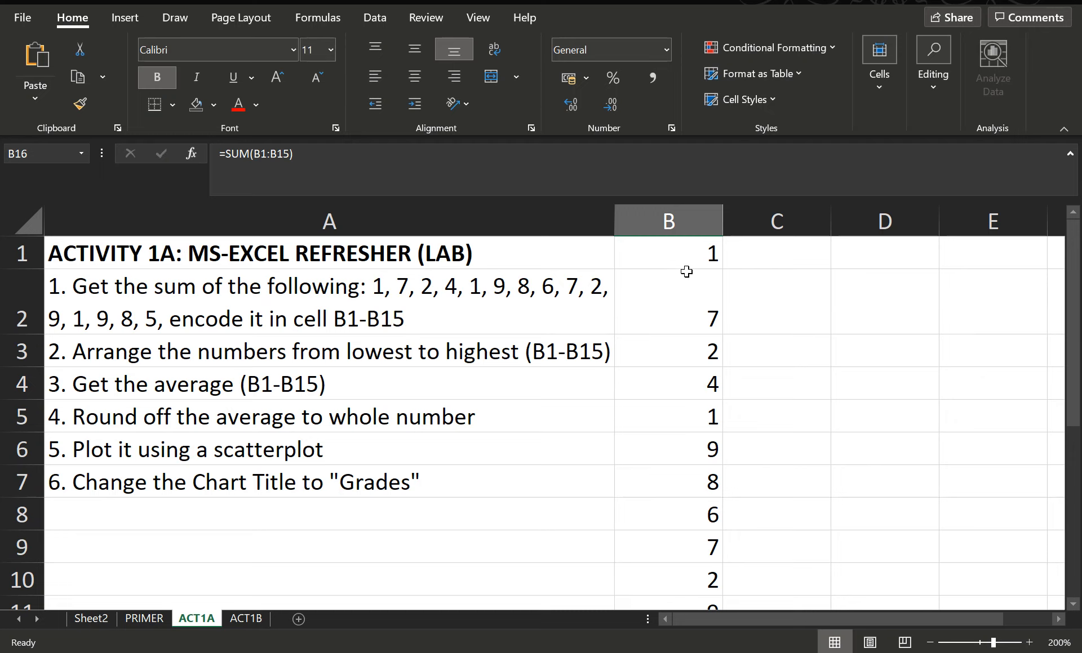
drag(685, 256, 688, 511)
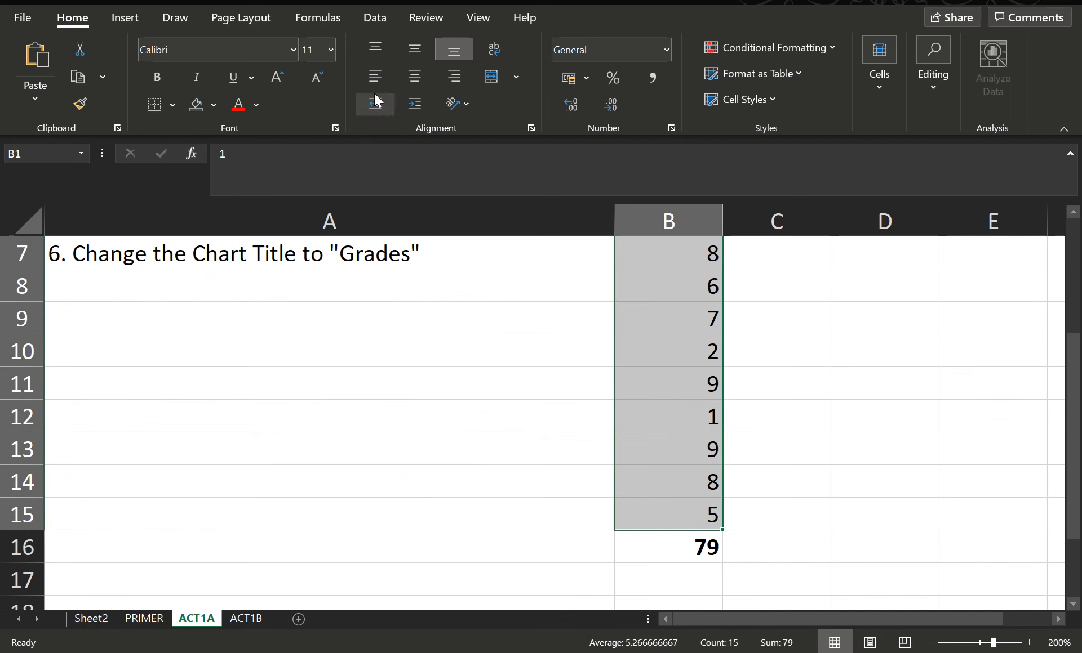
scroll(681, 330, up, 2)
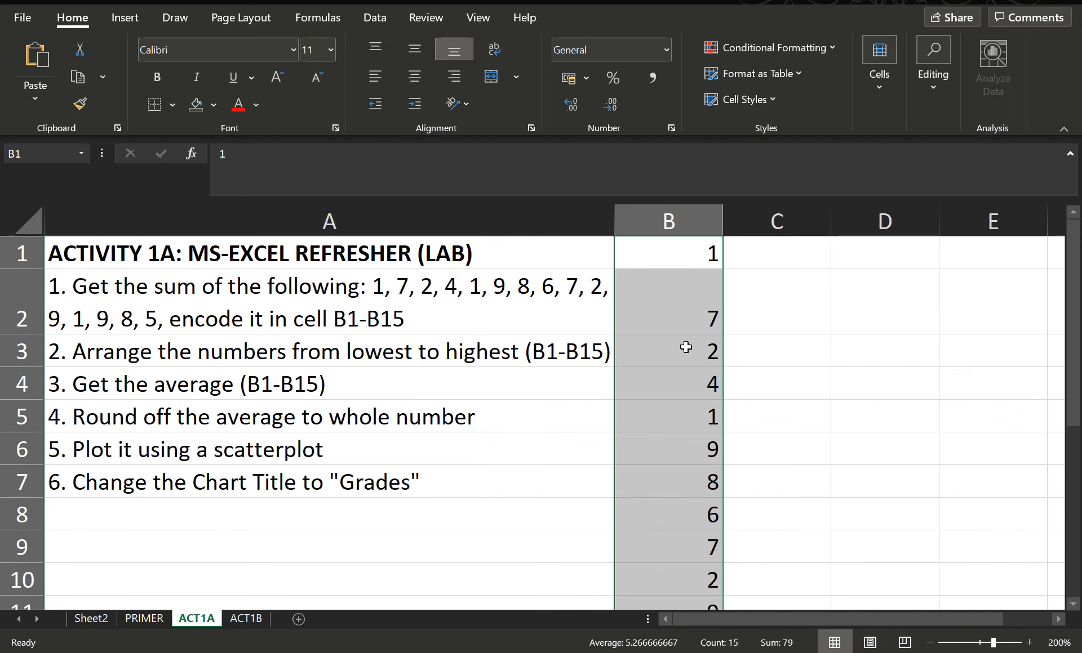
drag(683, 257, 703, 507)
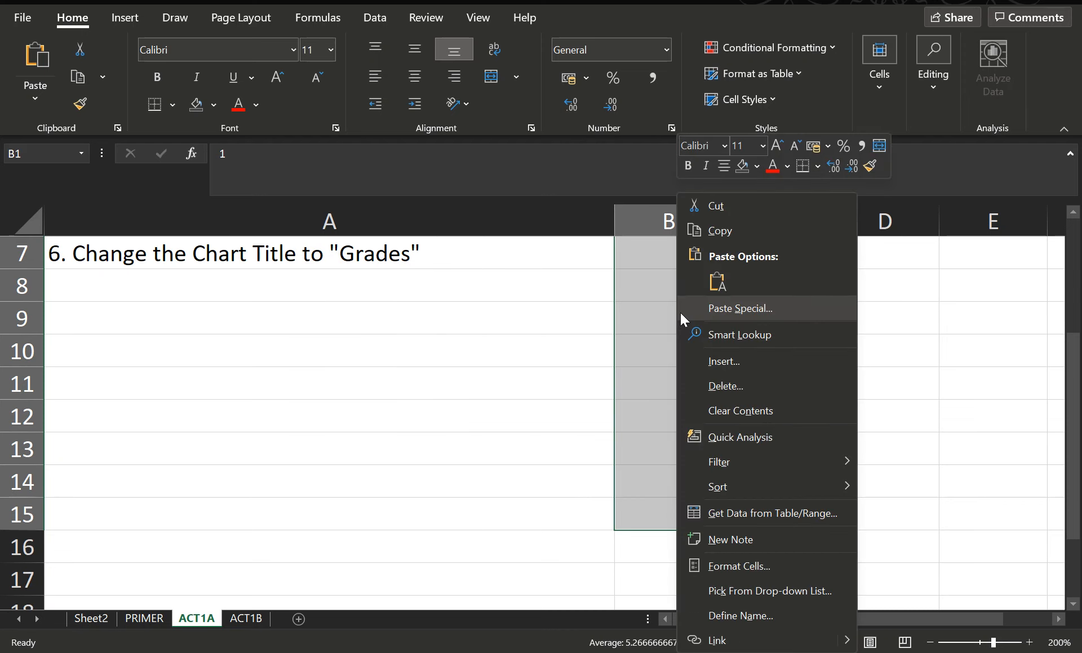
right_click(680, 312)
mouse_move(743, 492)
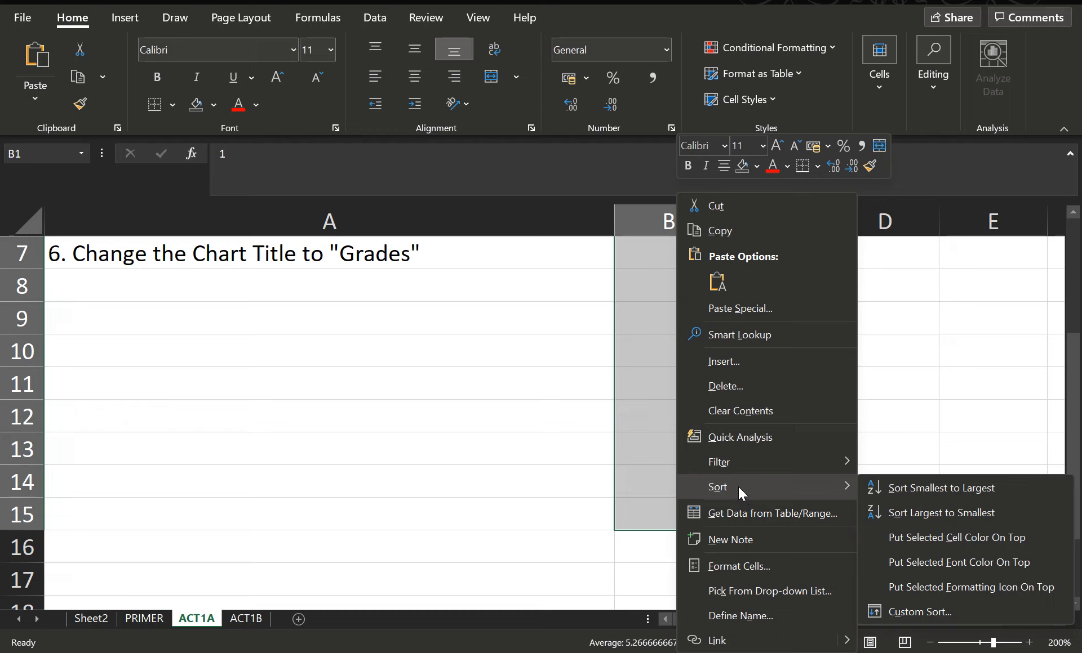
click(931, 496)
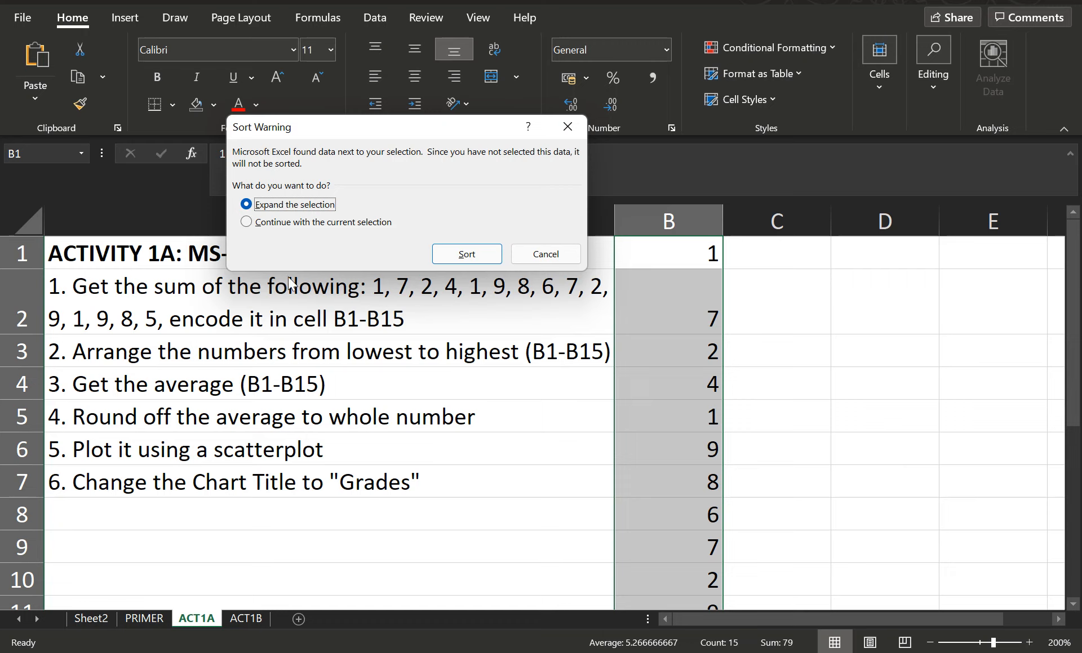
click(276, 224)
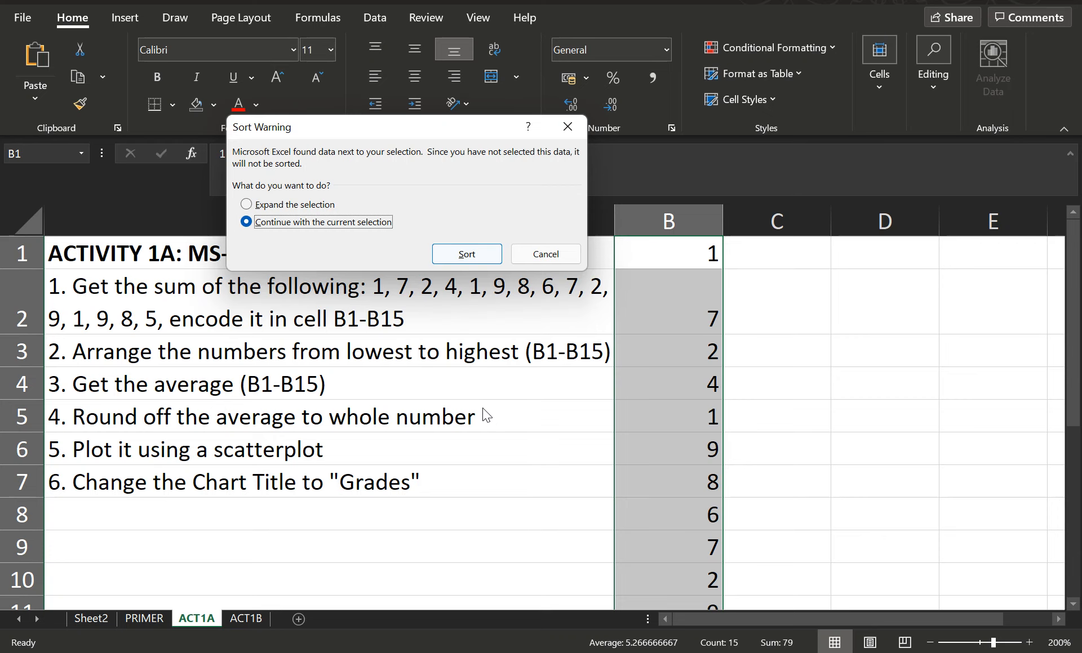
click(488, 256)
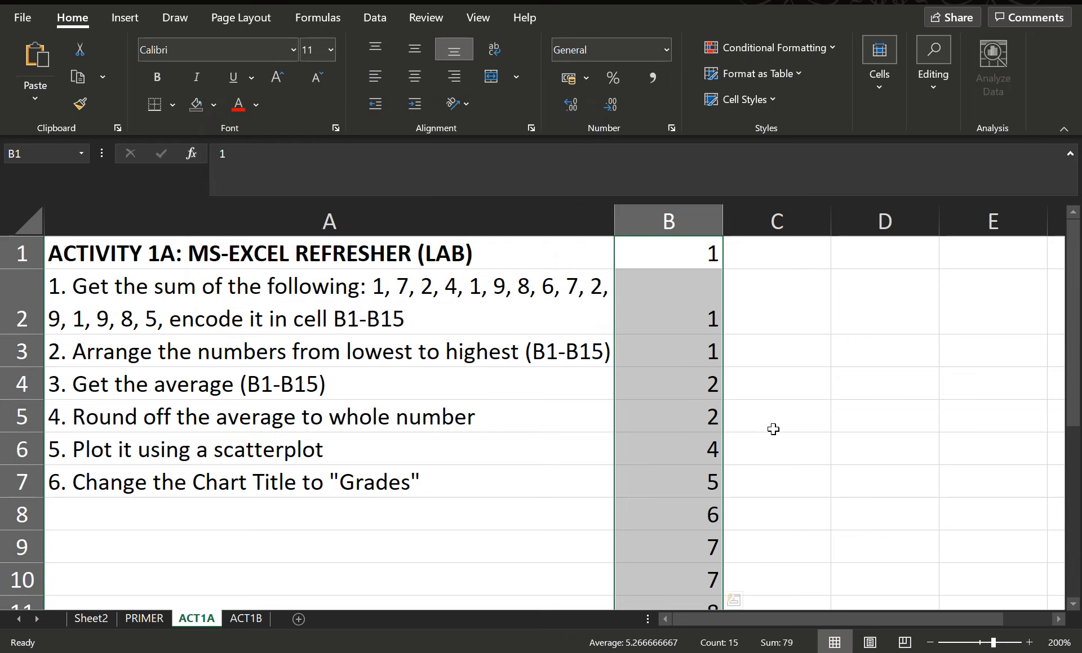
Scroll through column B to check the sorted numbers and total
scroll(719, 442, down, 7)
scroll(731, 408, up, 6)
scroll(731, 408, up, 1)
scroll(732, 394, down, 4)
scroll(751, 495, up, 4)
scroll(755, 443, down, 2)
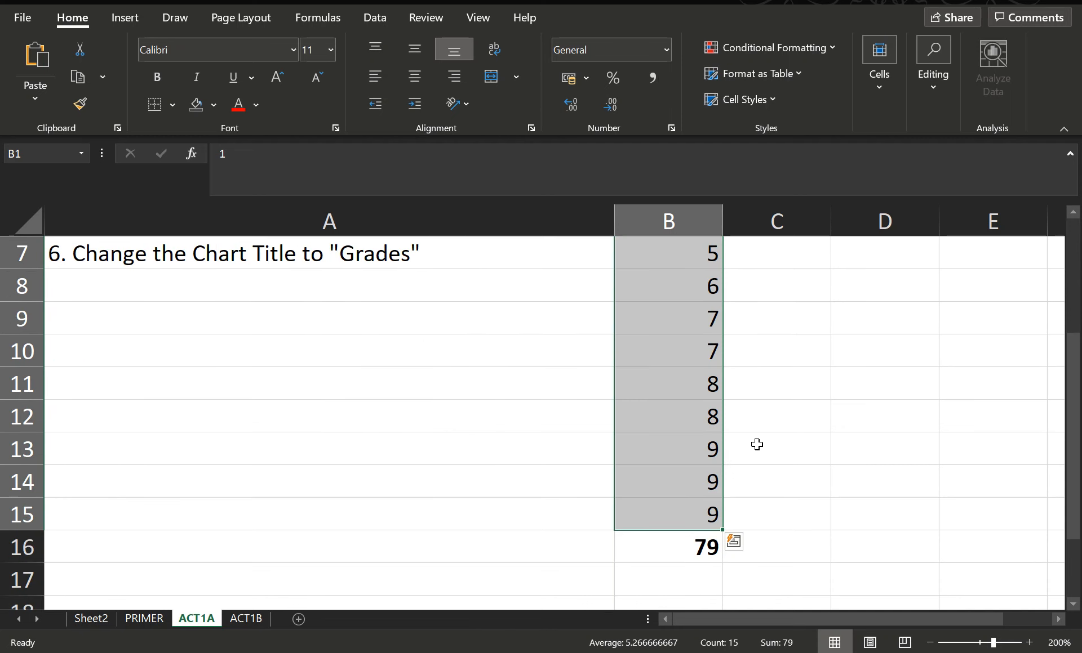
scroll(676, 466, up, 2)
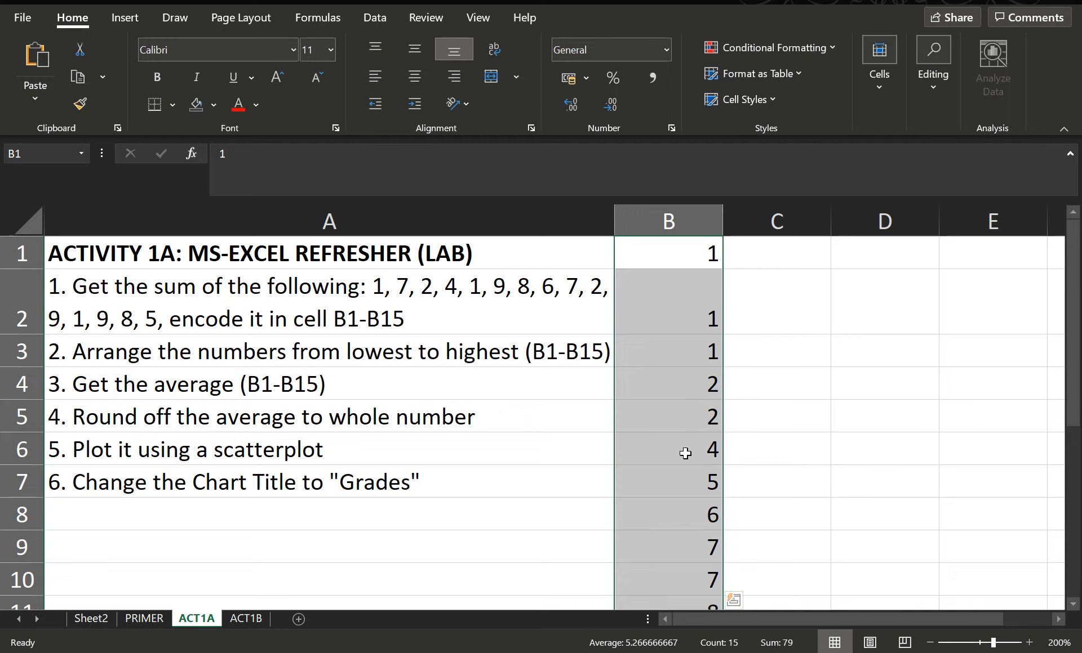
scroll(685, 451, down, 3)
Enter the formula =AVERAGE(B1:B15) in cell B17, selecting the range with the mouse
click(682, 483)
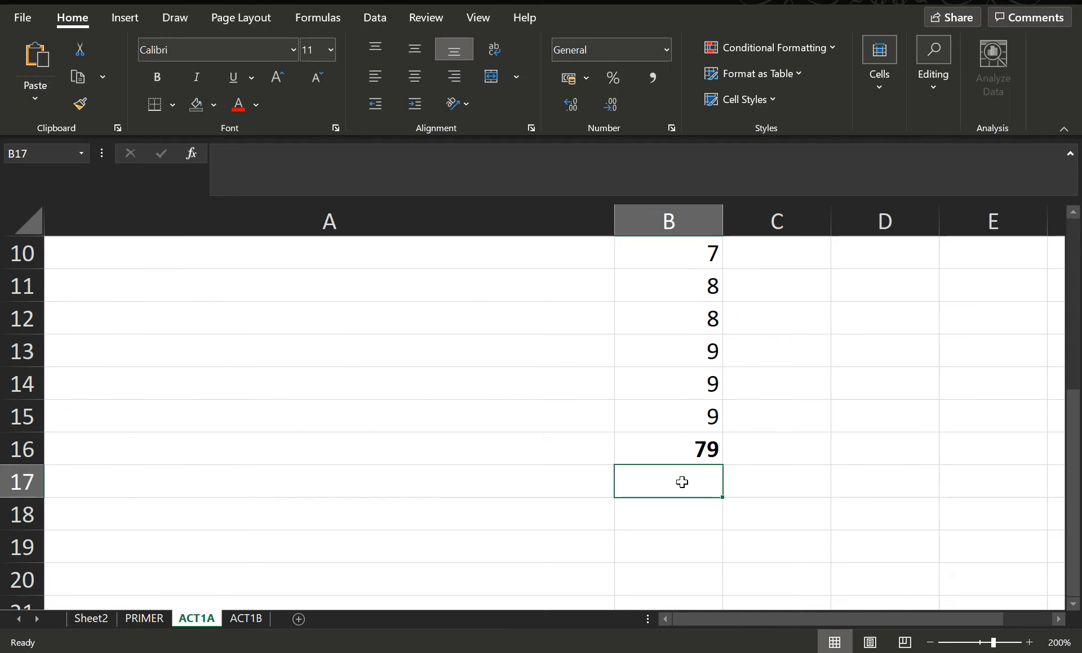
text(=)
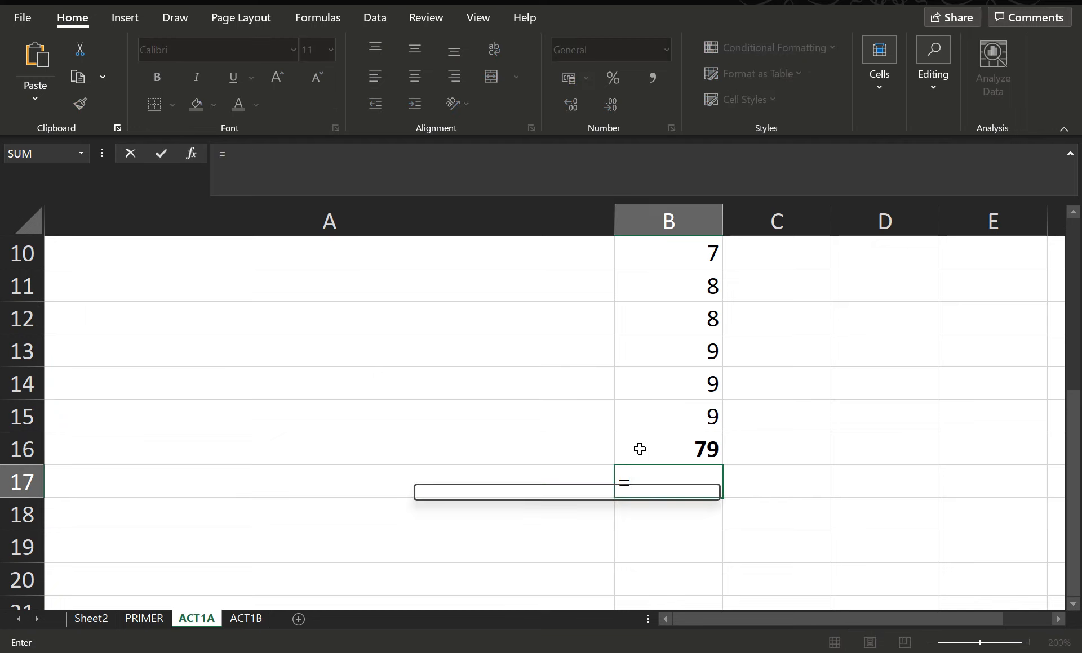
text(AVERAGE)
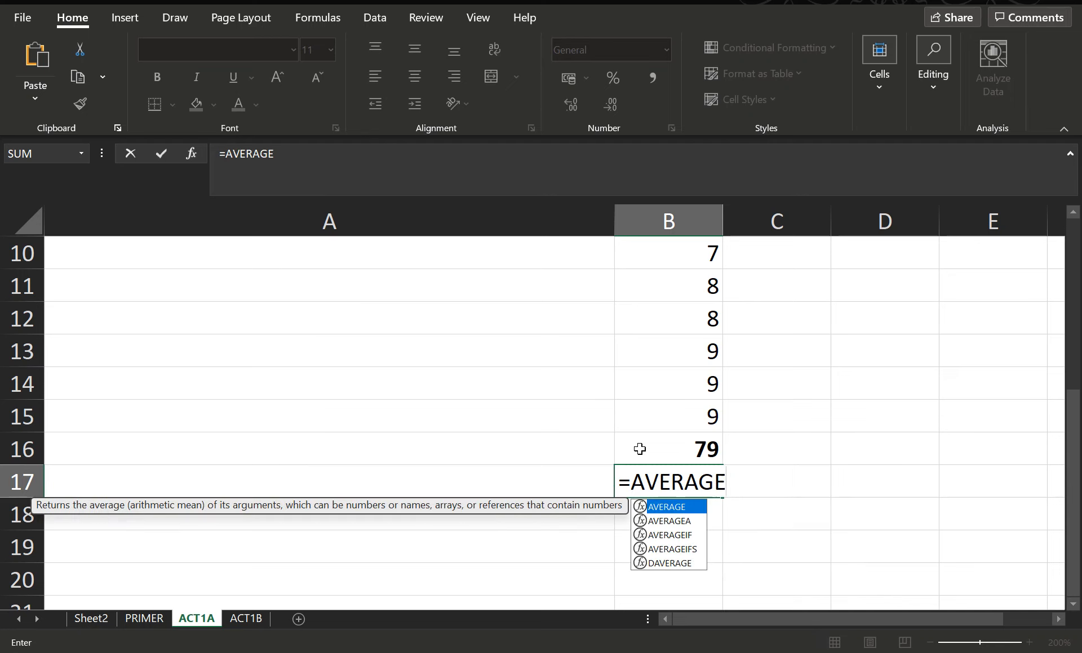
text(()
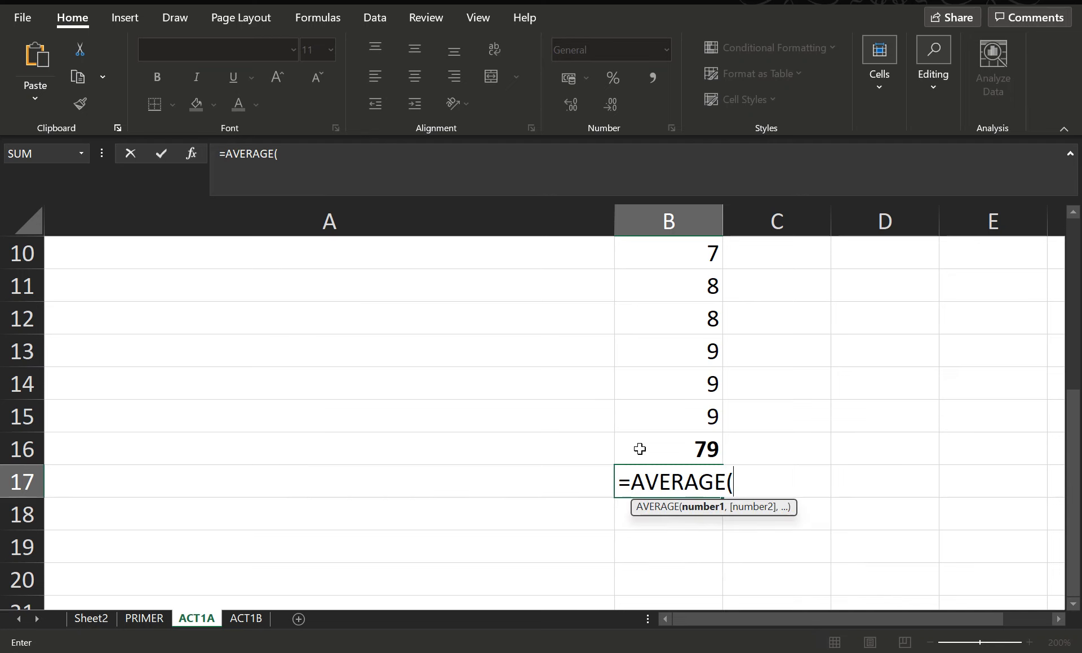
scroll(778, 391, up, 1)
scroll(778, 392, up, 2)
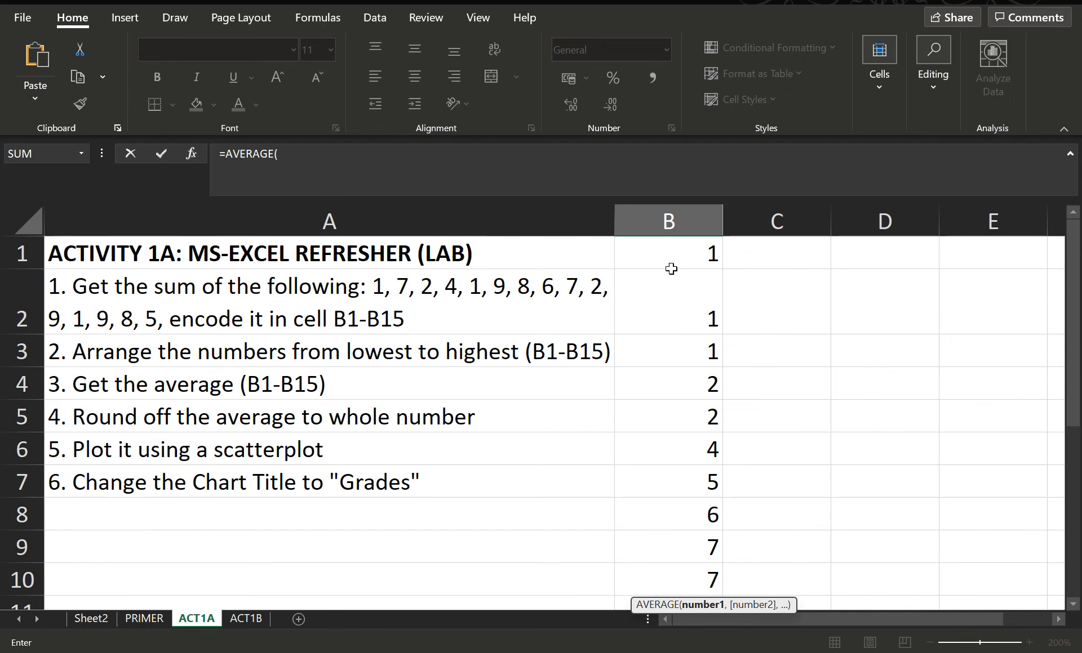
drag(686, 253, 625, 545)
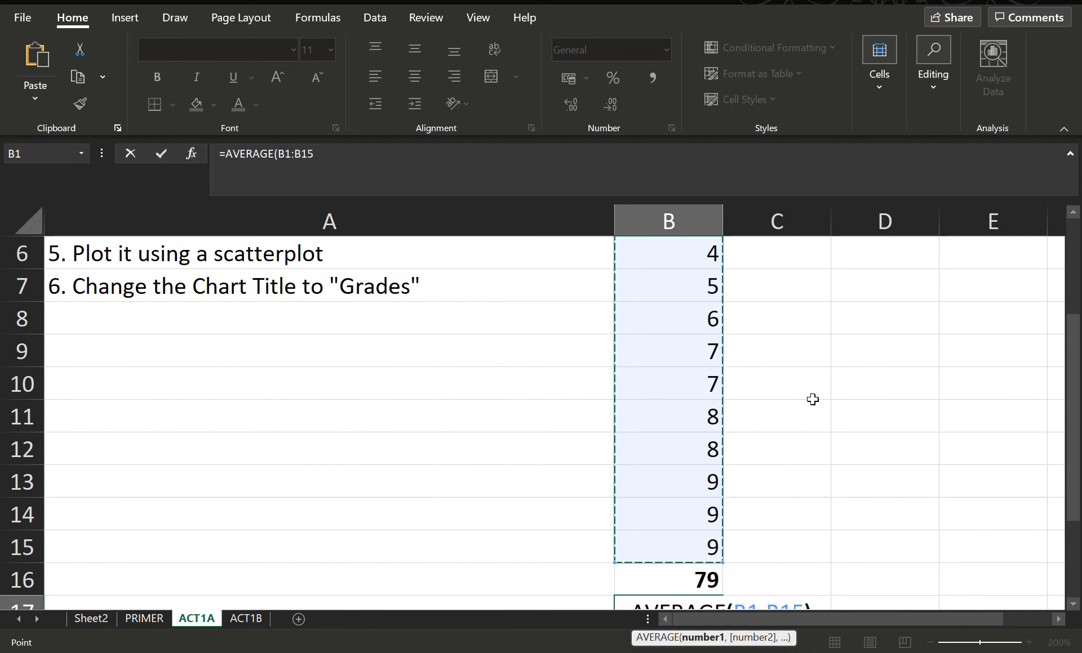
text())
scroll(814, 383, down, 1)
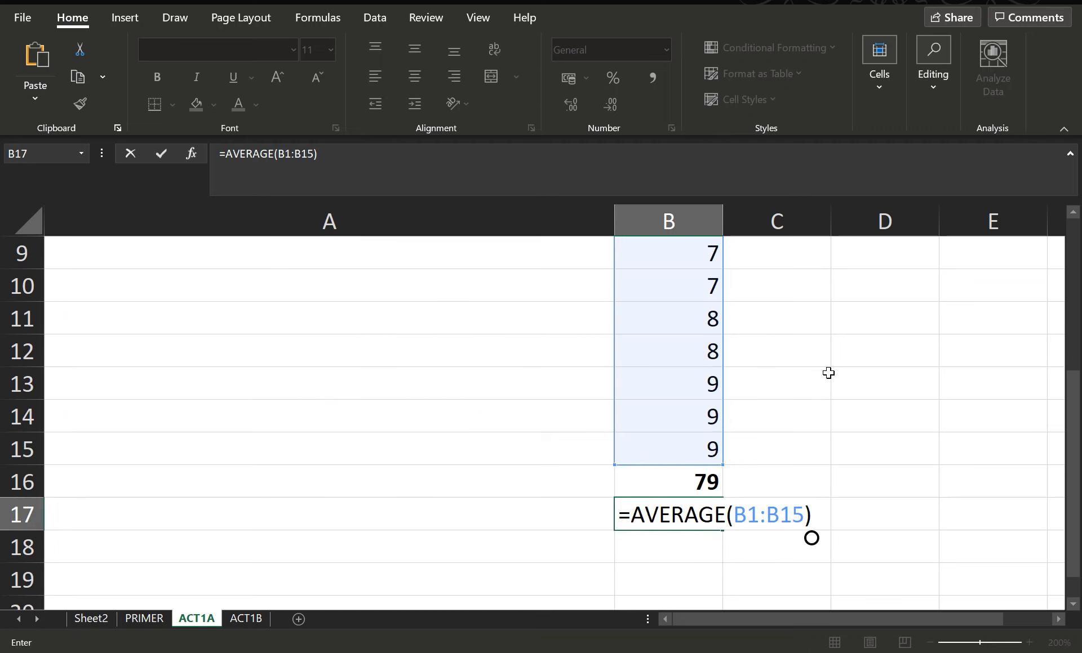
key(Return)
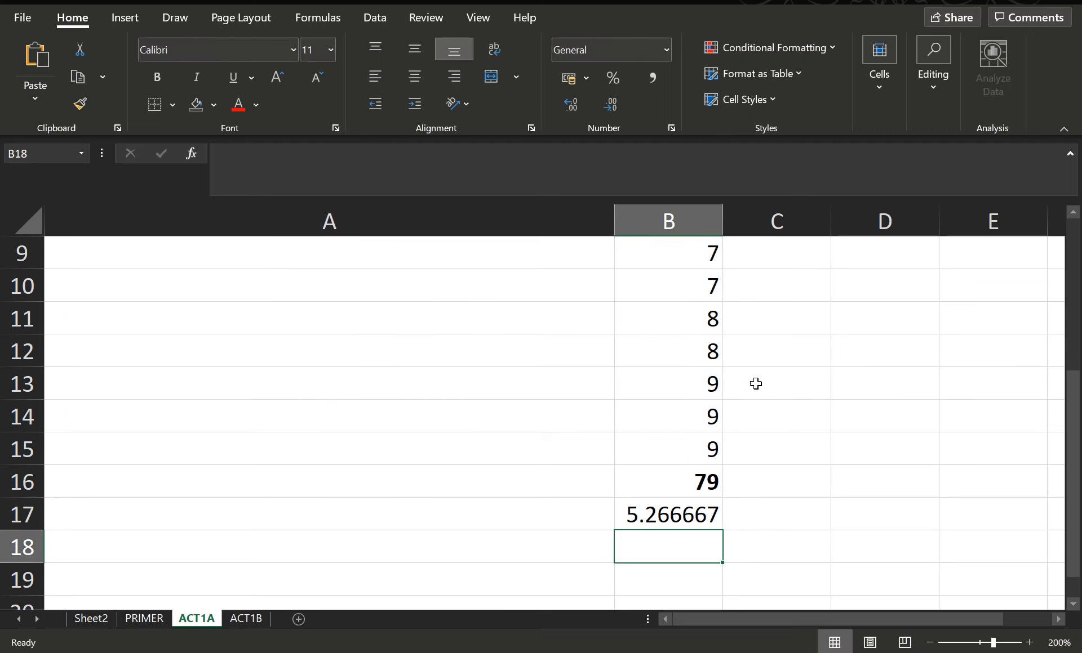
Review the average formula in cell B17 against the activity instructions
click(693, 511)
scroll(766, 449, up, 3)
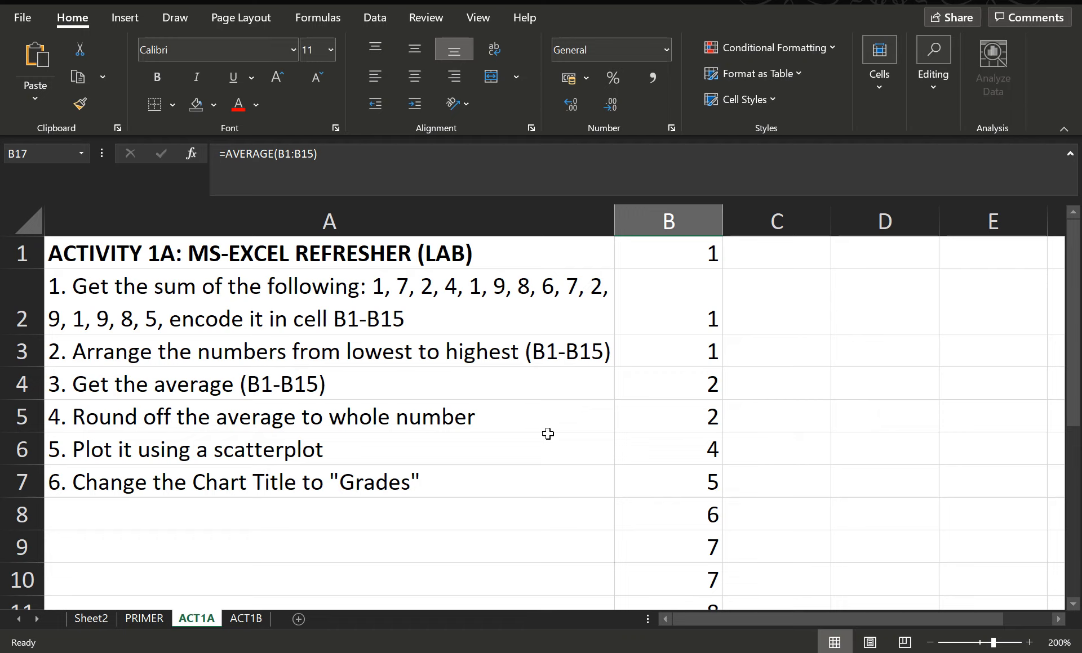
scroll(709, 468, down, 3)
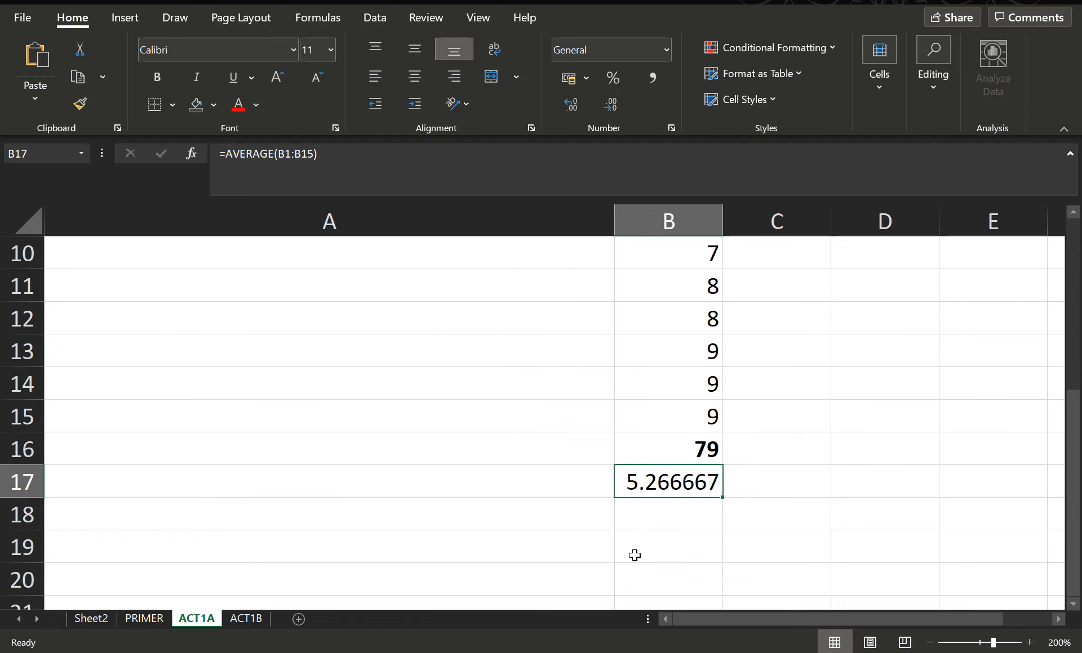
click(661, 515)
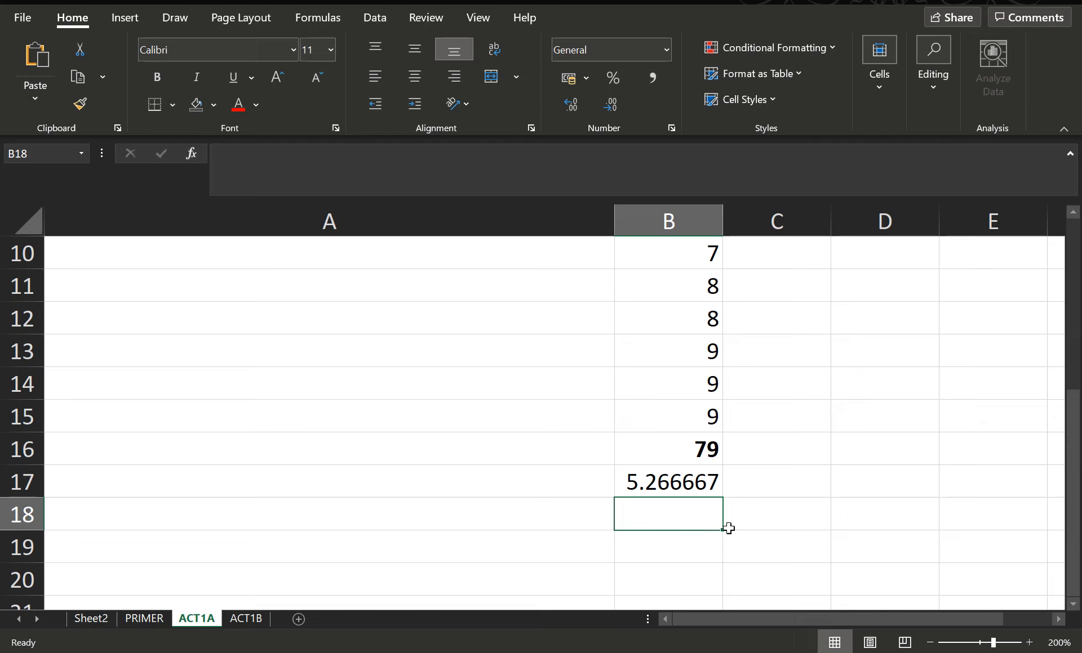
click(684, 483)
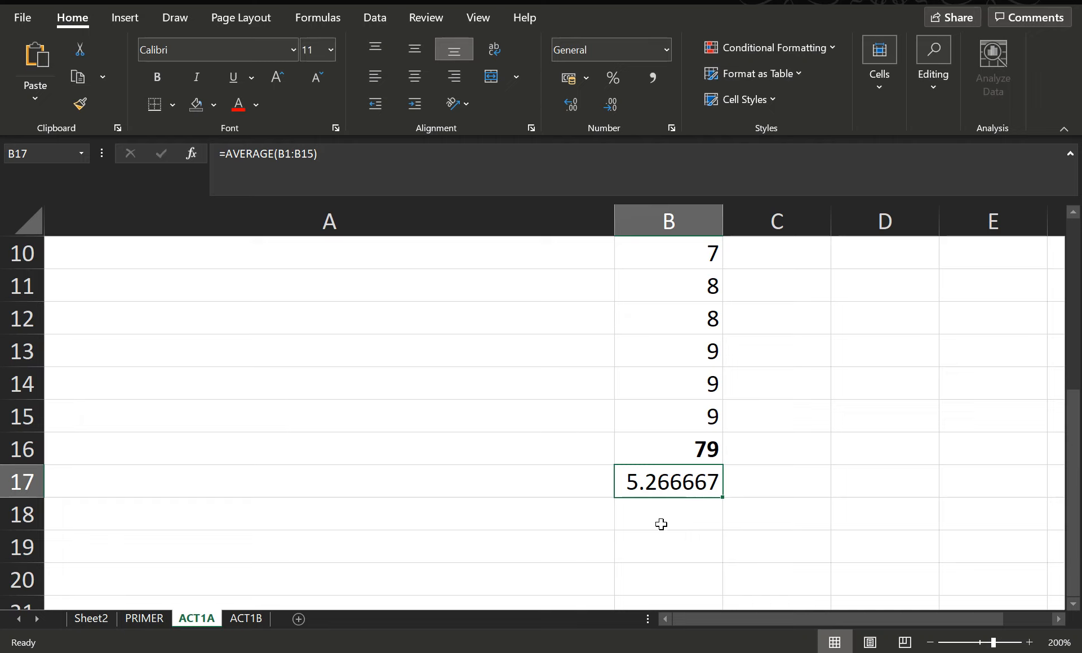
click(698, 523)
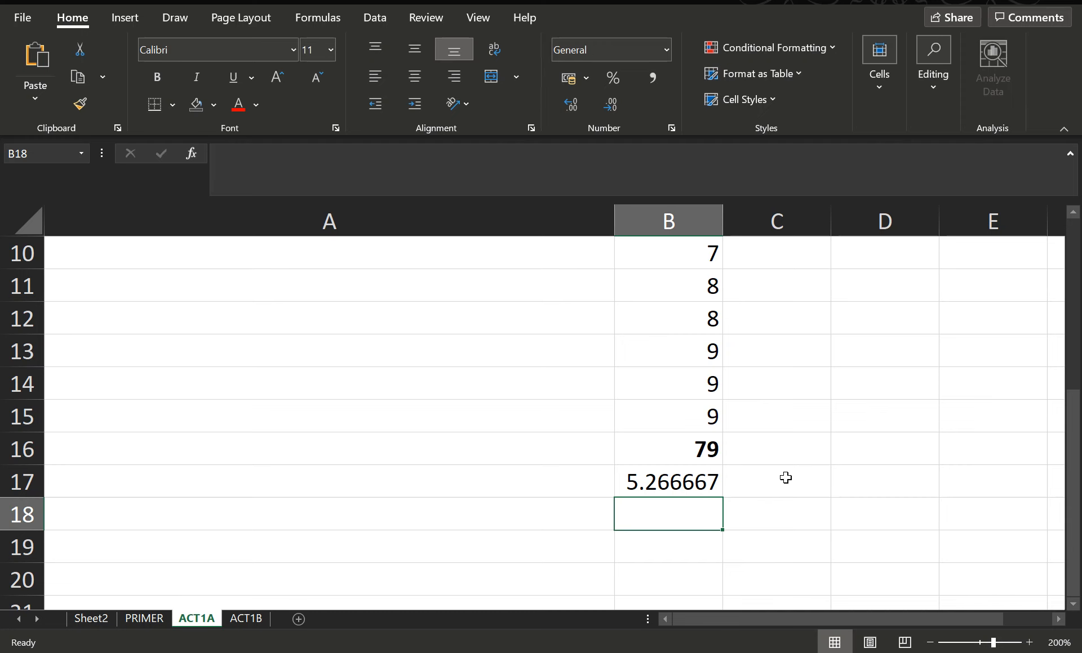
scroll(805, 473, up, 3)
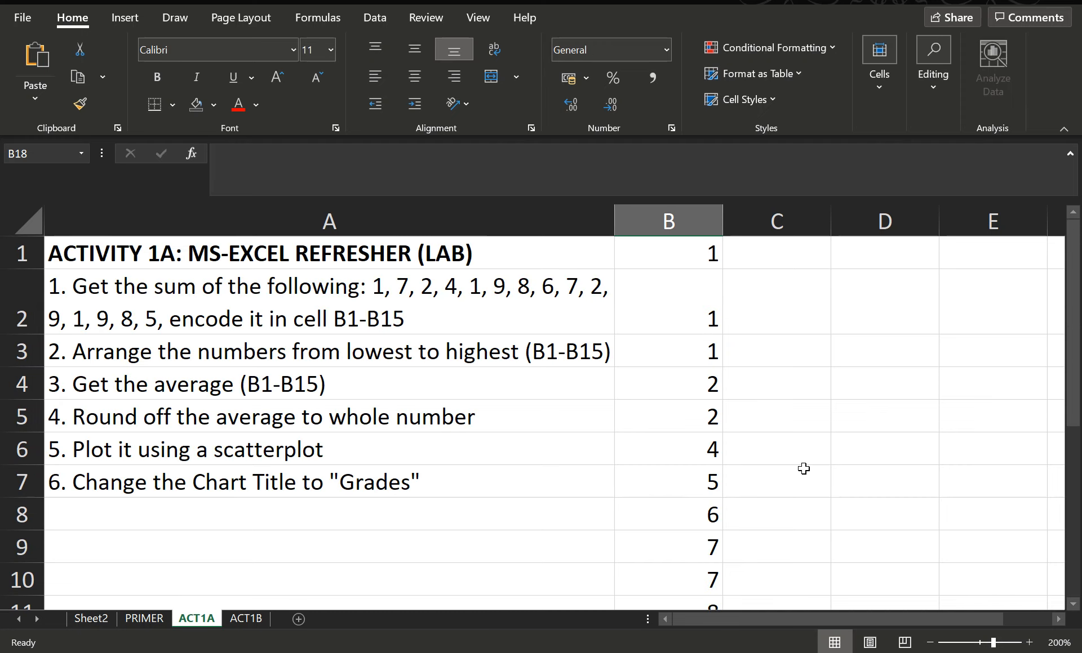
scroll(804, 469, down, 3)
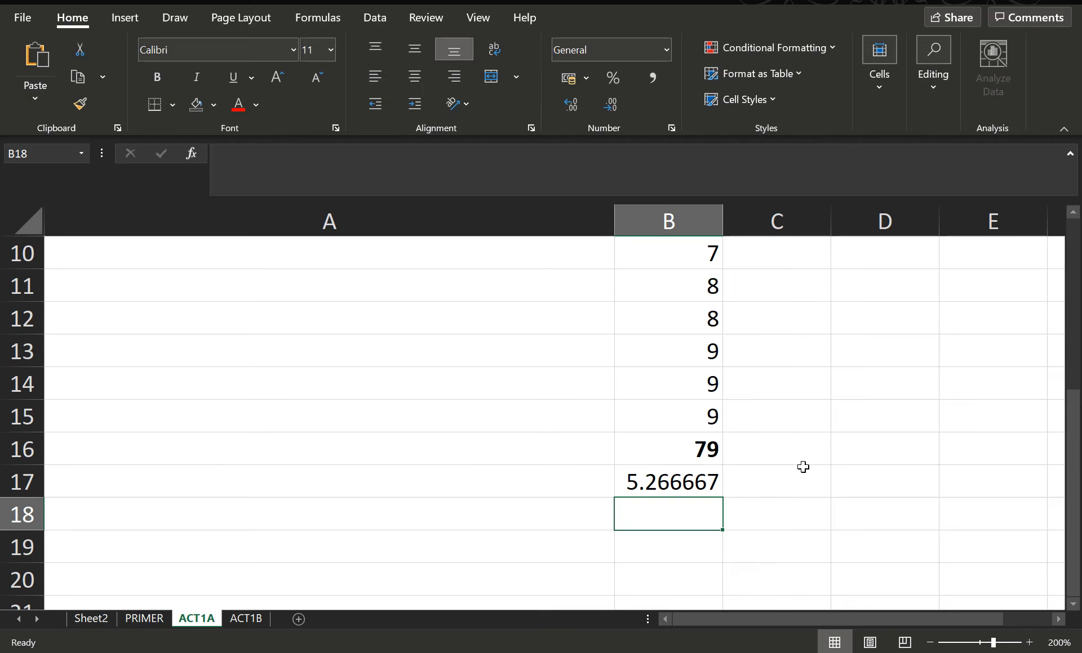
Enter =ROUND(B17,0) in cell B18, setting Num_digits to 0 in the Function Arguments dialog
text(=ROUN)
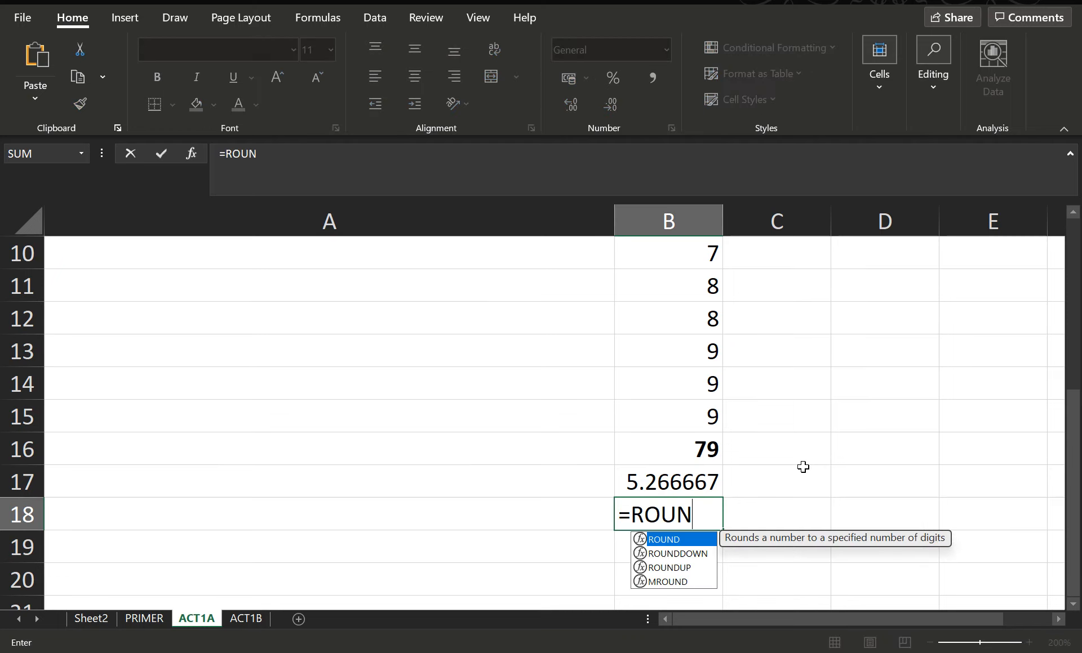
text(D()
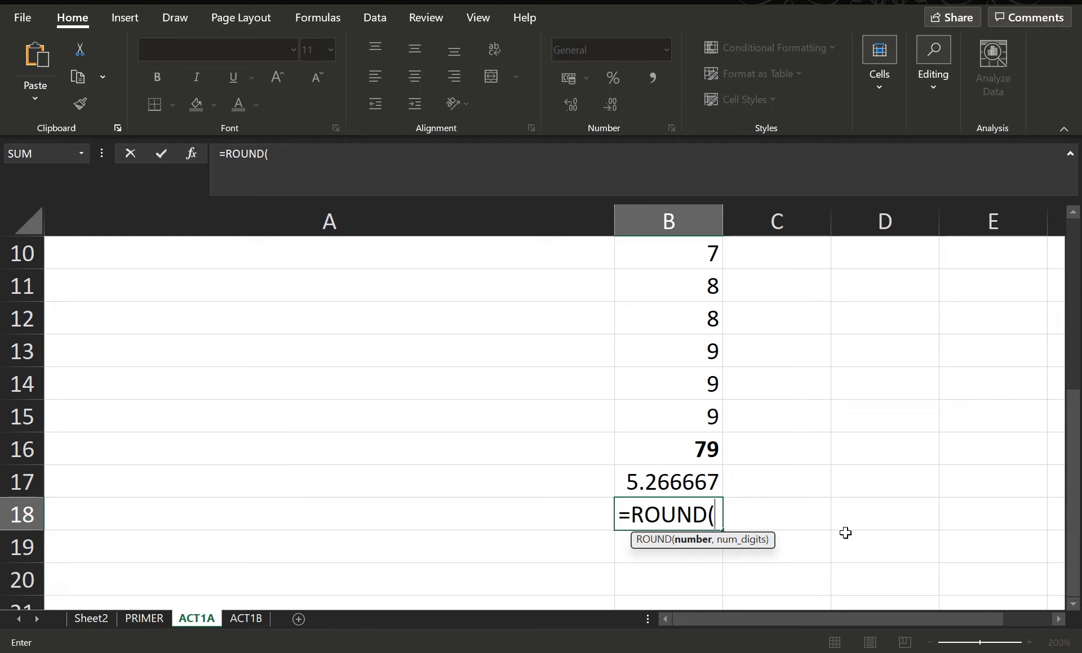
click(679, 490)
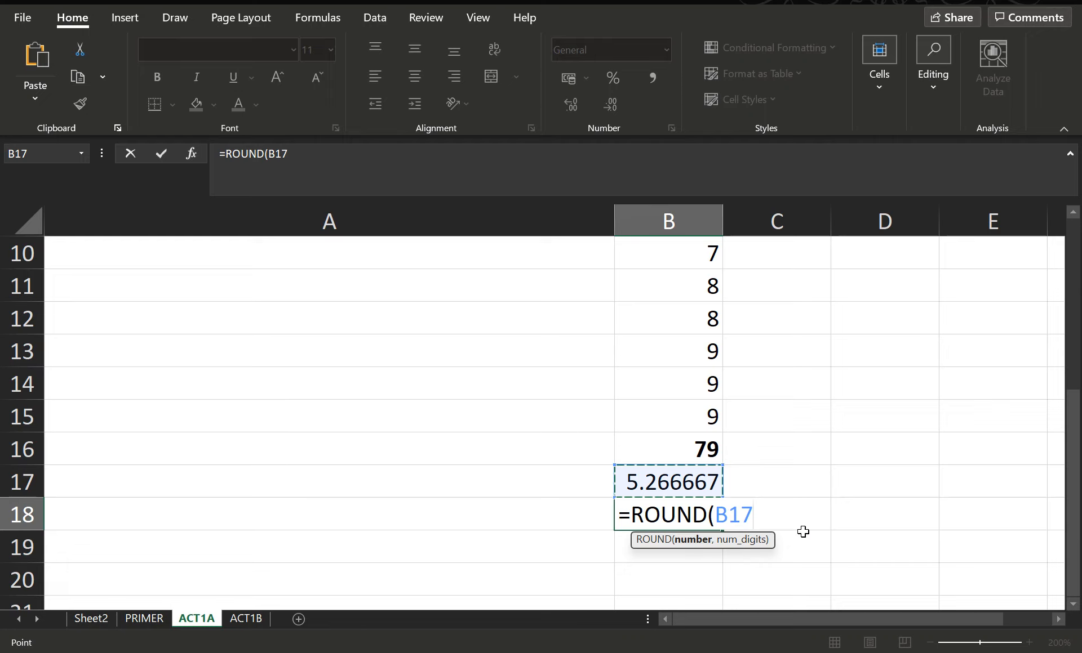
text(,)
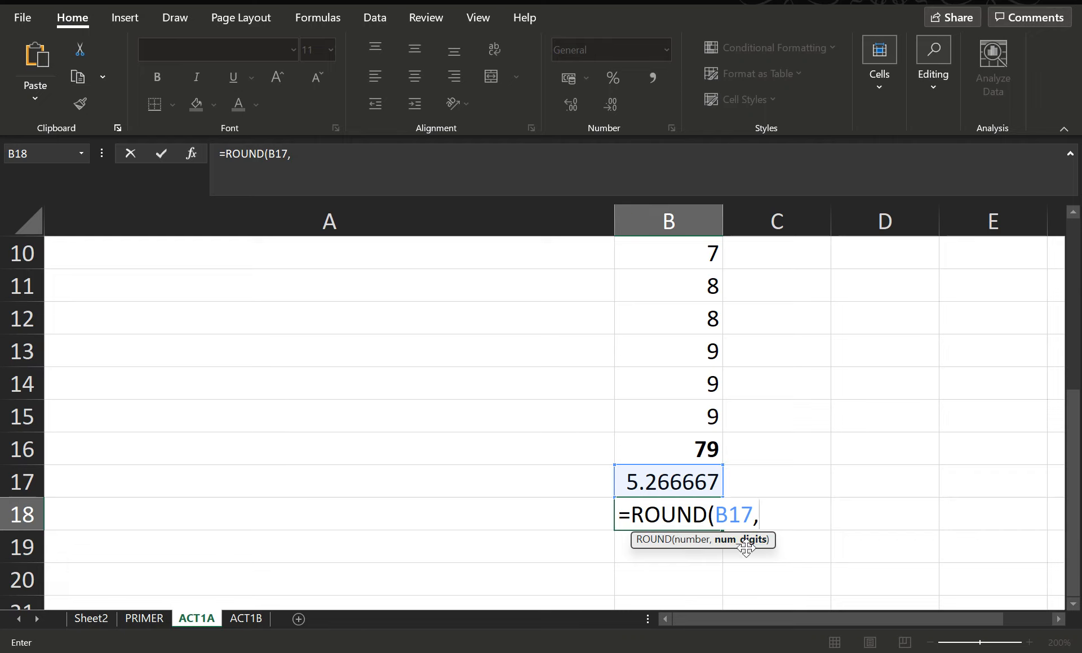
click(195, 153)
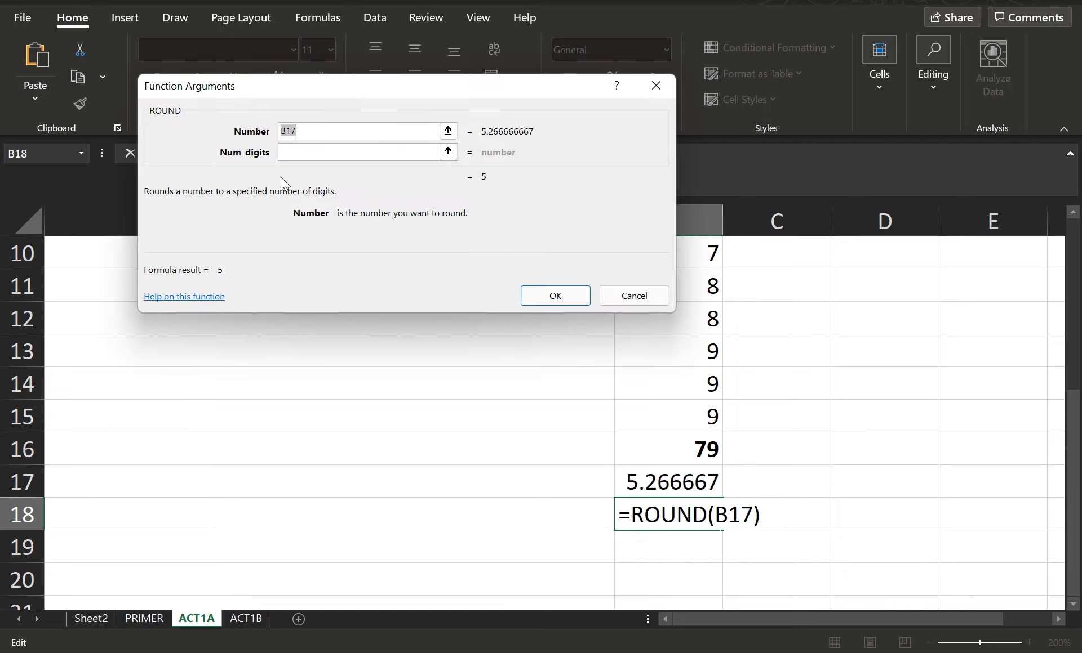
click(324, 157)
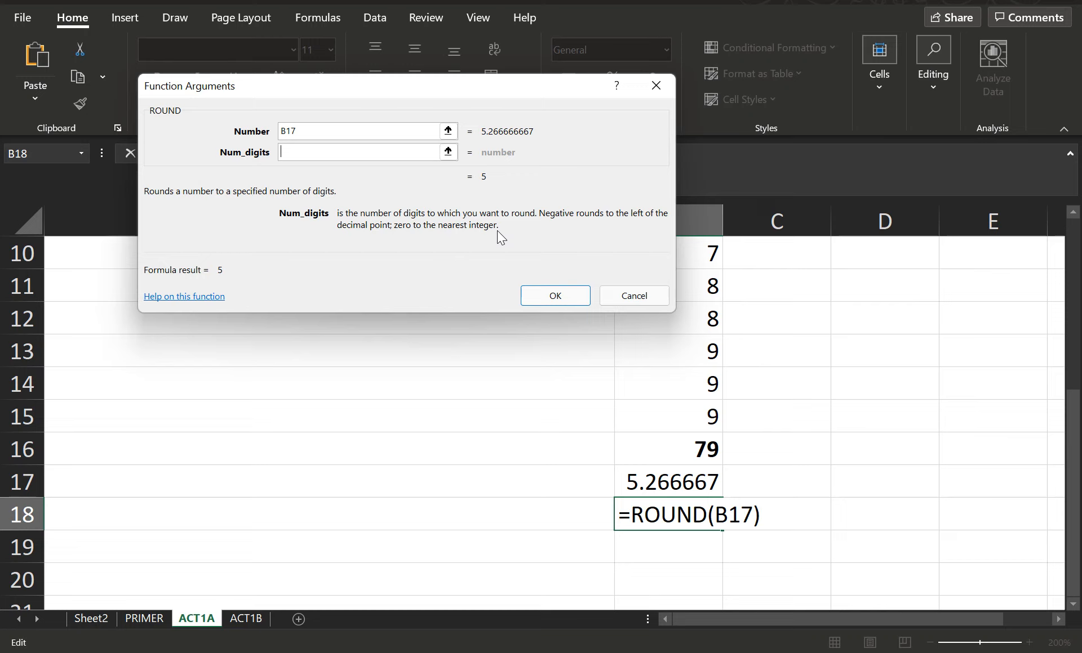
text(0)
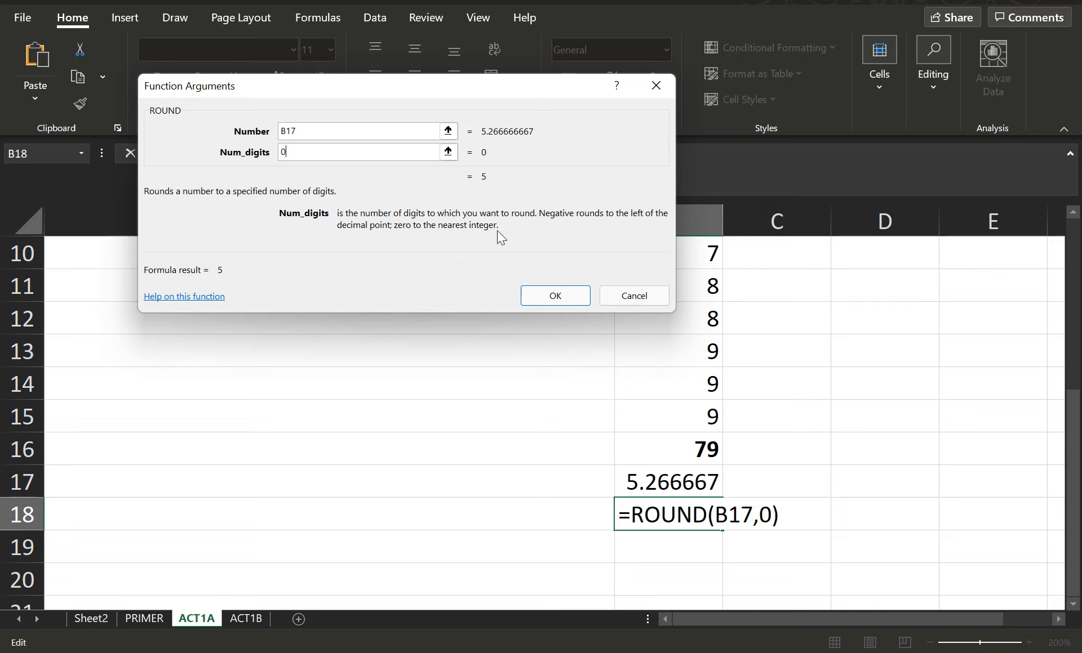
click(545, 300)
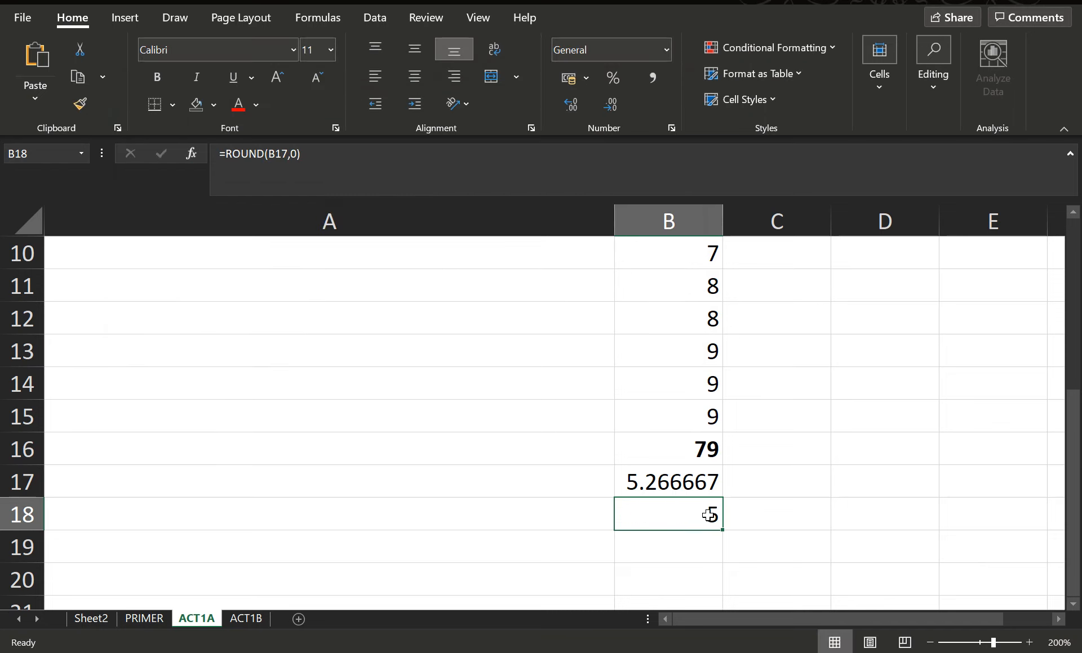
Edit the rounding formula in B18 to =ROUND(B17,2)
click(292, 154)
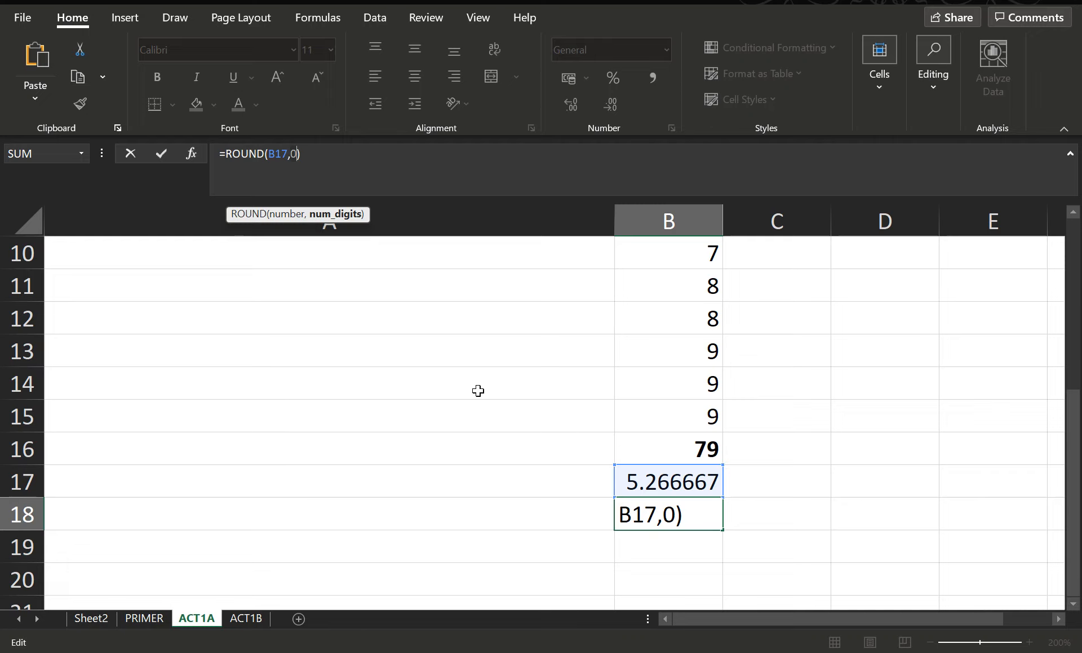
key(BackSpace)
text(2)
key(Return)
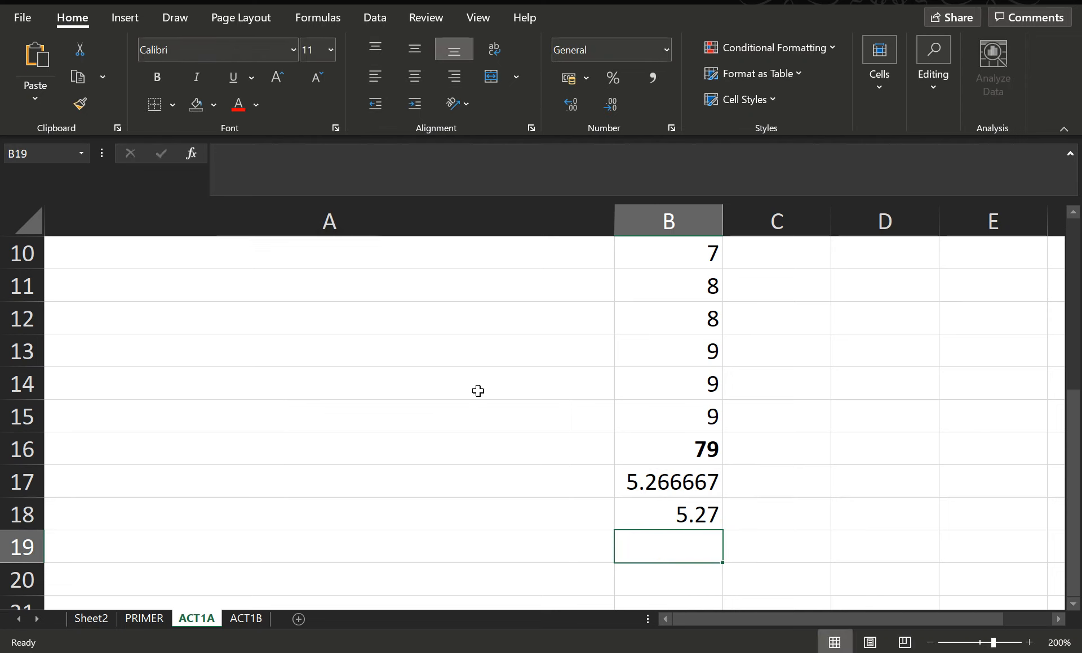
Review the formulas in cells B17 and B18 against the activity instructions
scroll(758, 467, up, 3)
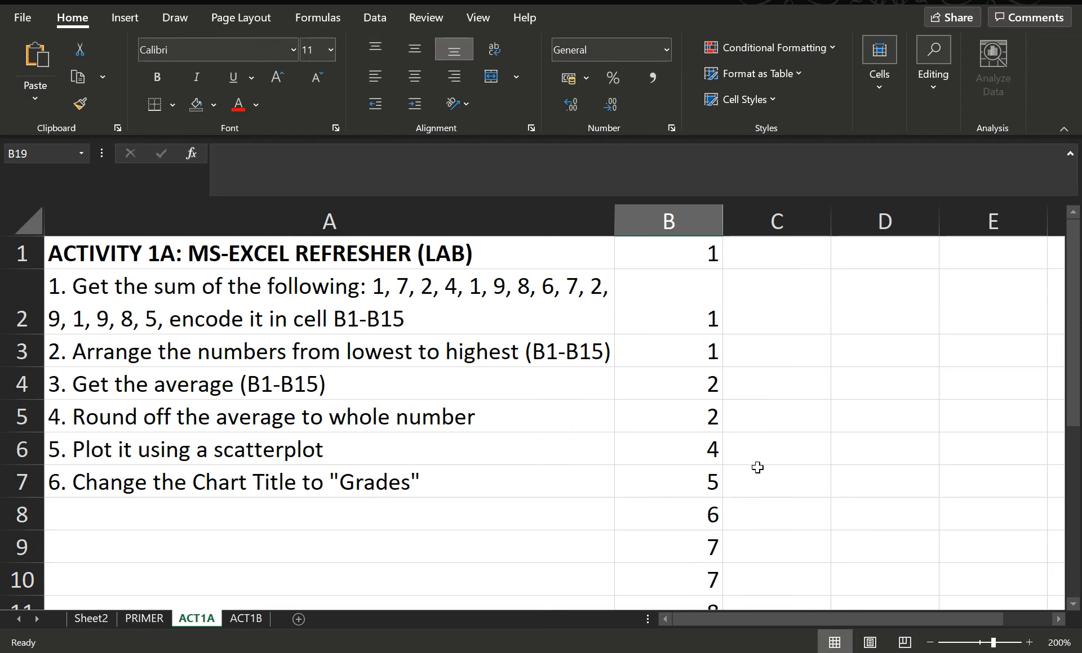
scroll(775, 428, down, 4)
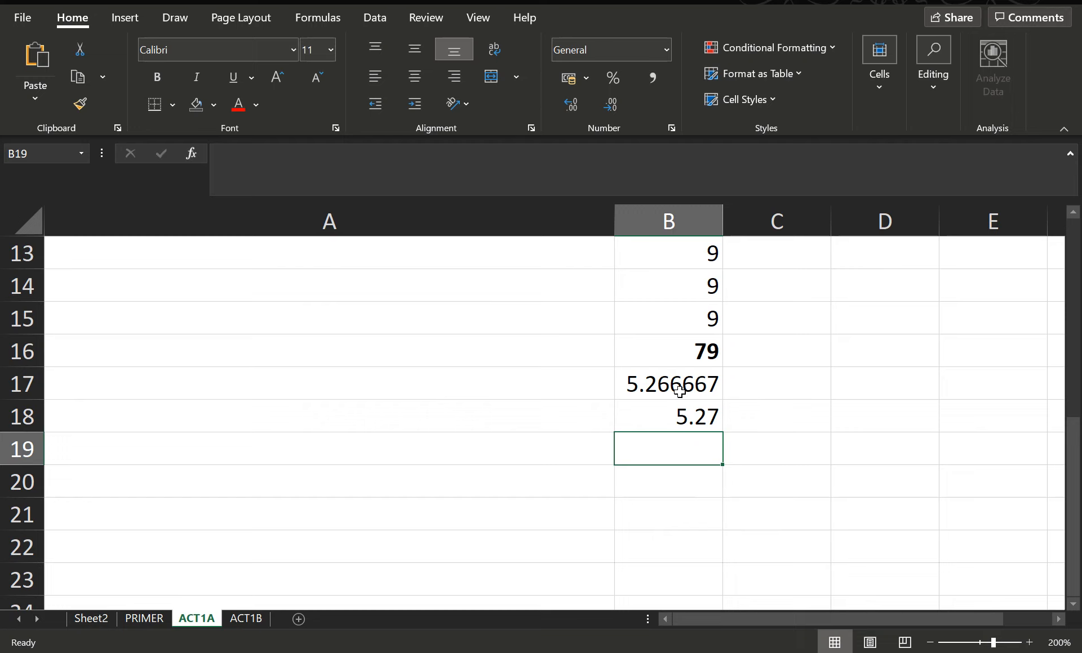
click(679, 392)
click(678, 417)
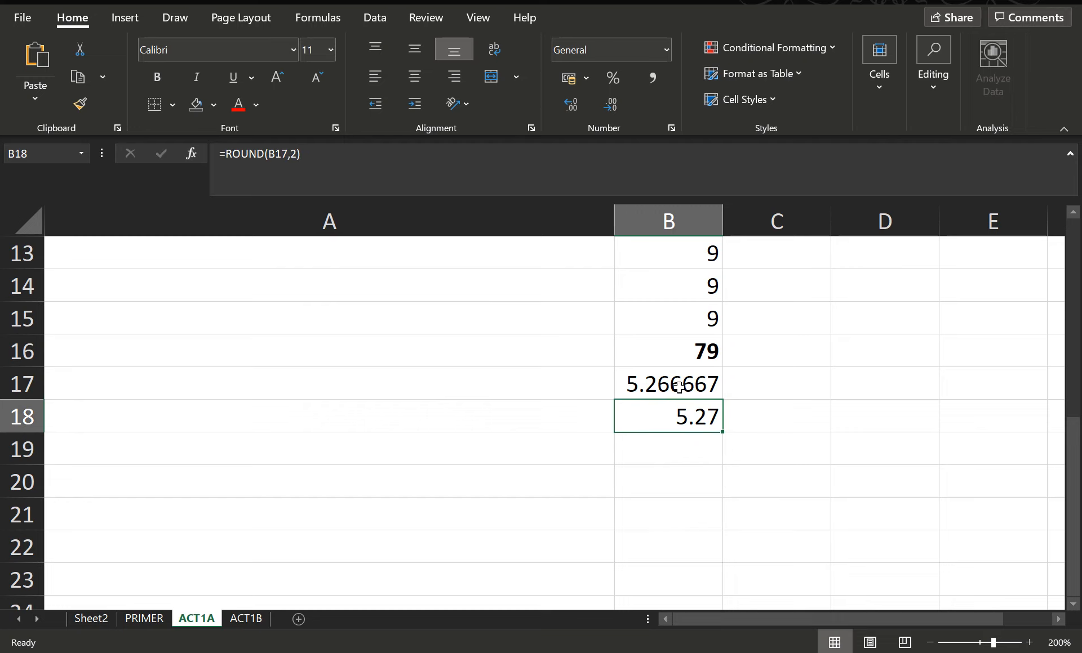
click(678, 386)
click(681, 417)
click(667, 384)
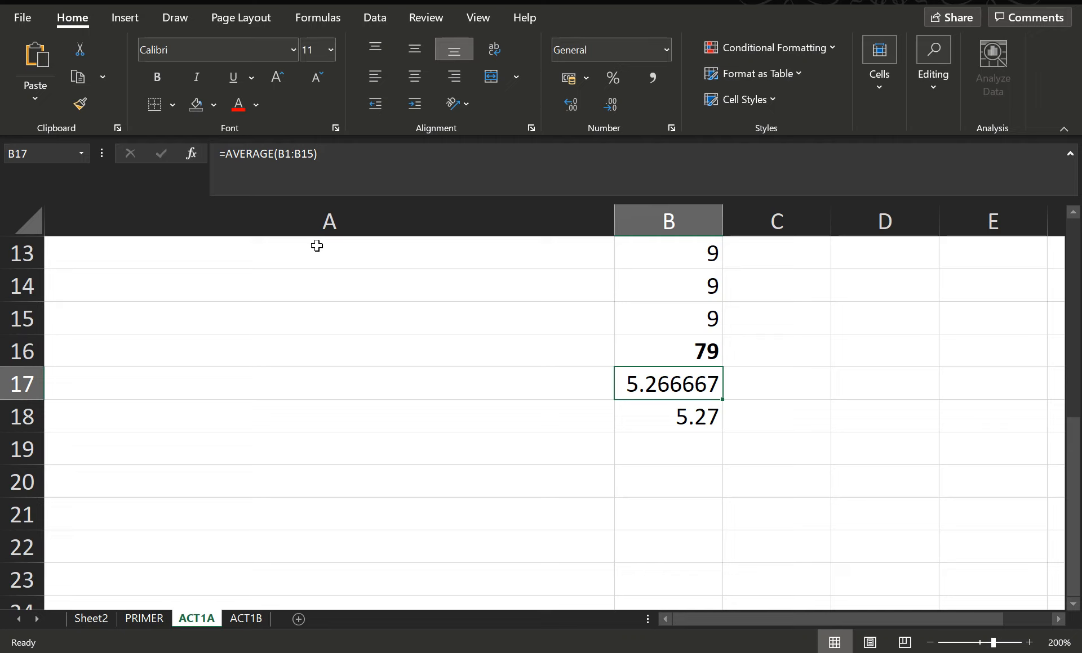
Wrap the average formula in B17 in rounding so it reads =ROUND(AVERAGE(B1:B15),0)
click(229, 156)
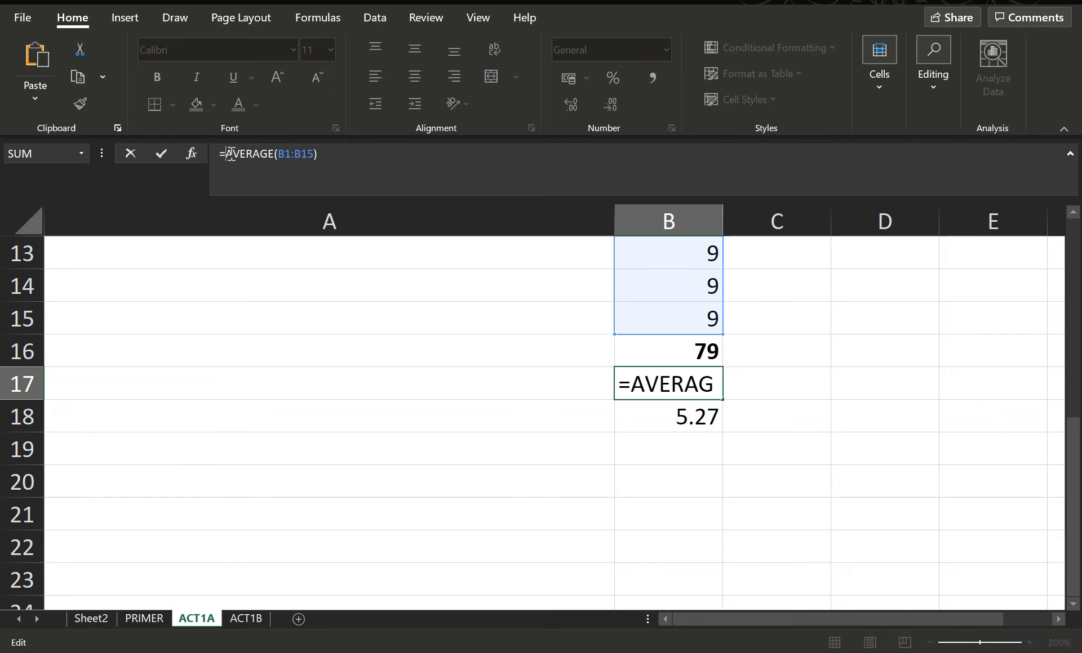
click(220, 152)
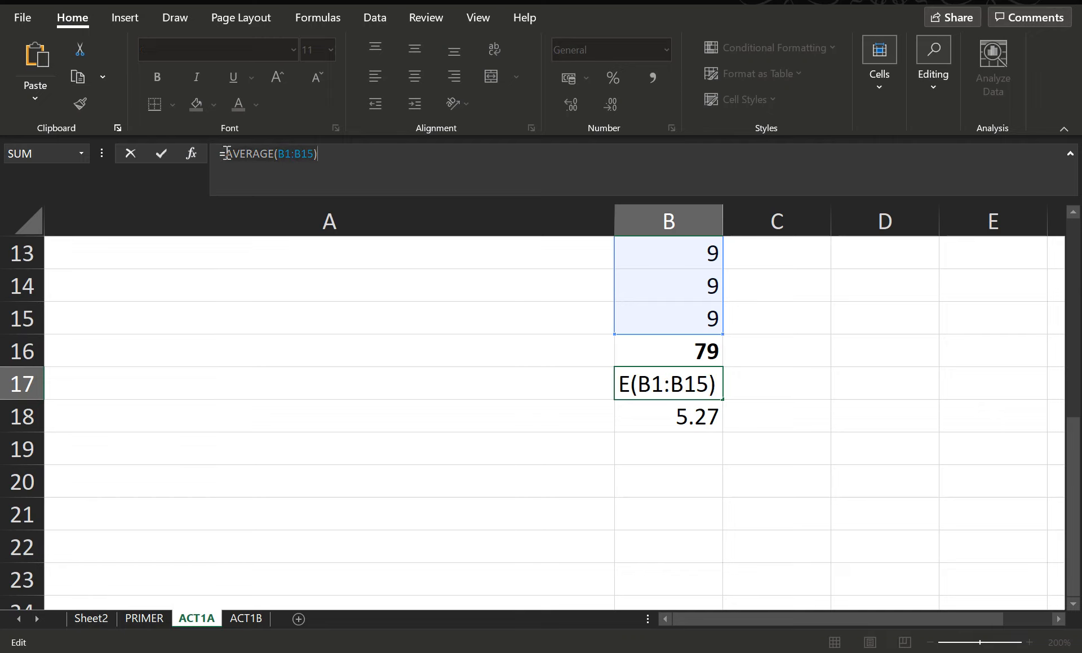
click(225, 154)
text(ROUND)
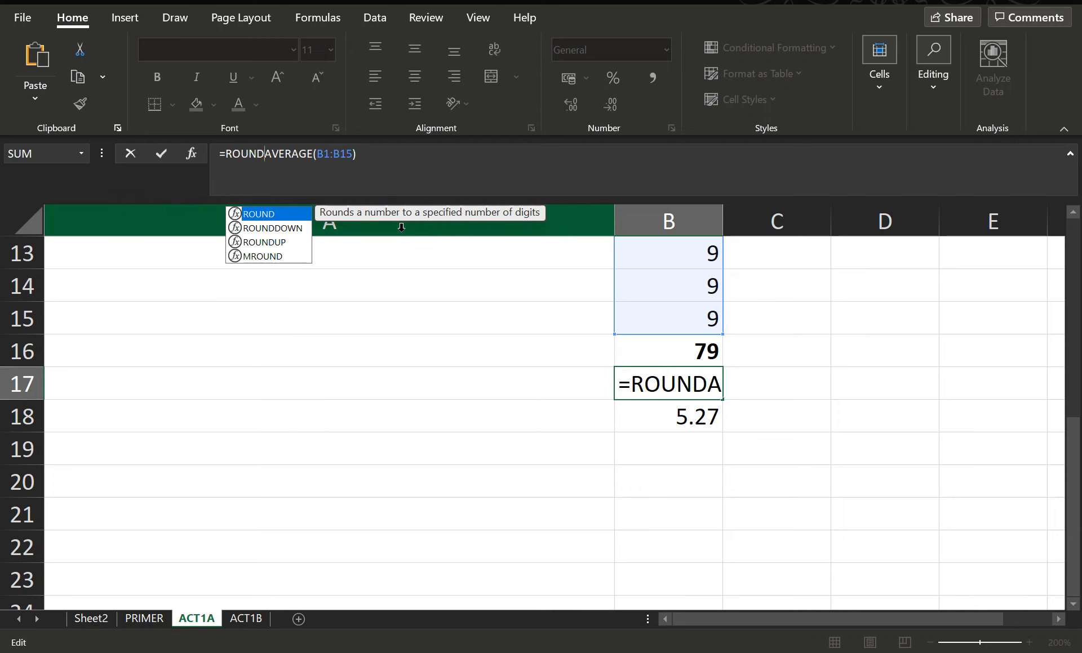
text(()
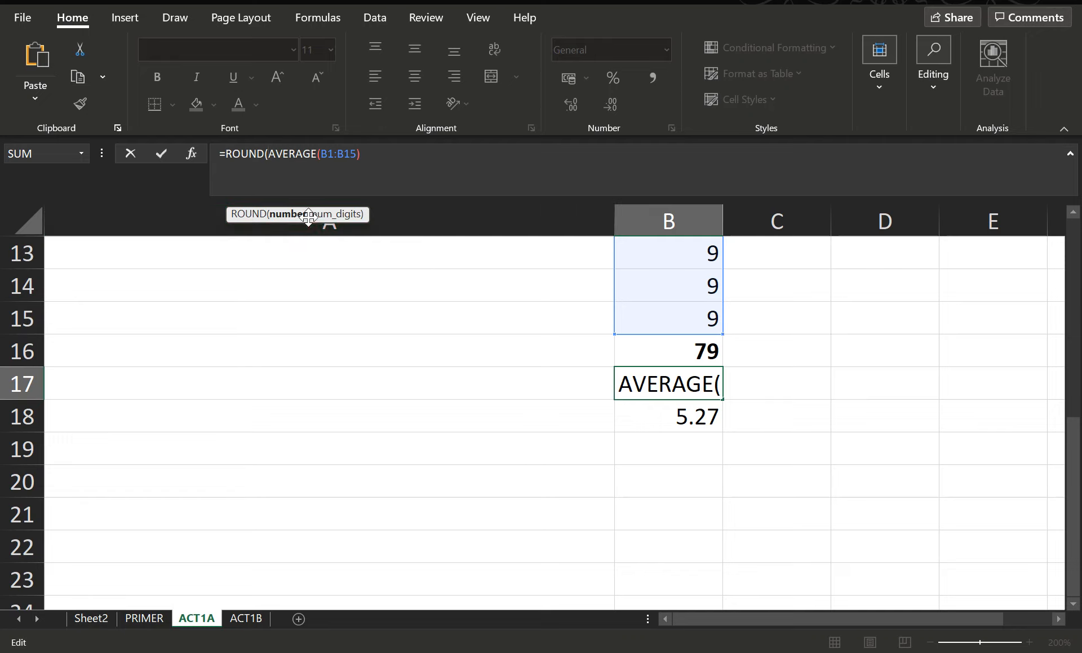
click(372, 156)
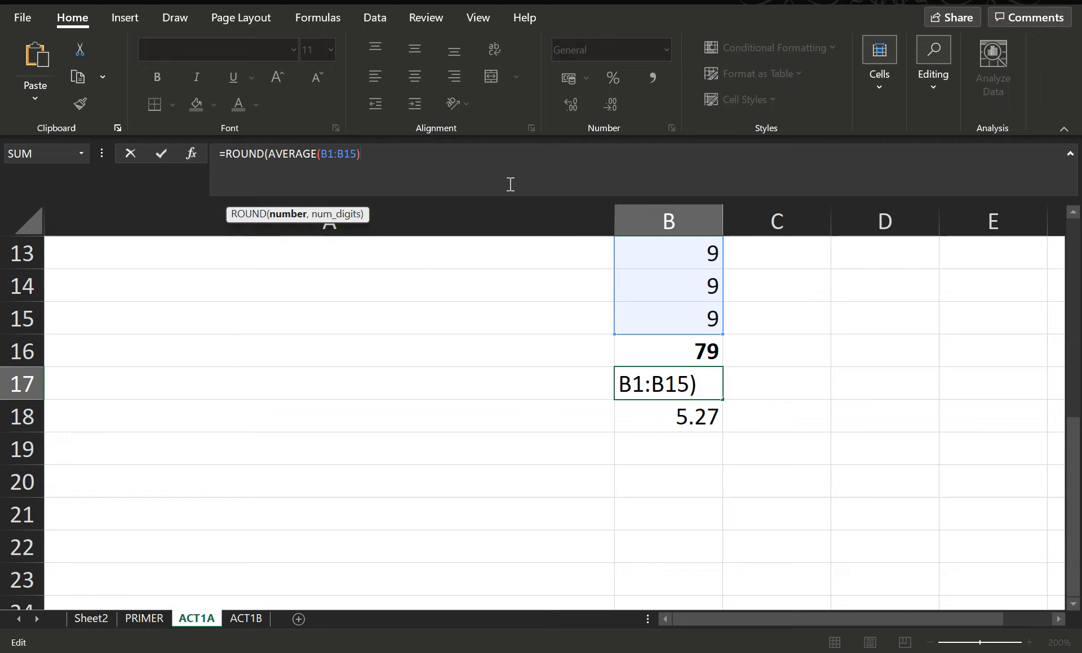
text(,0)
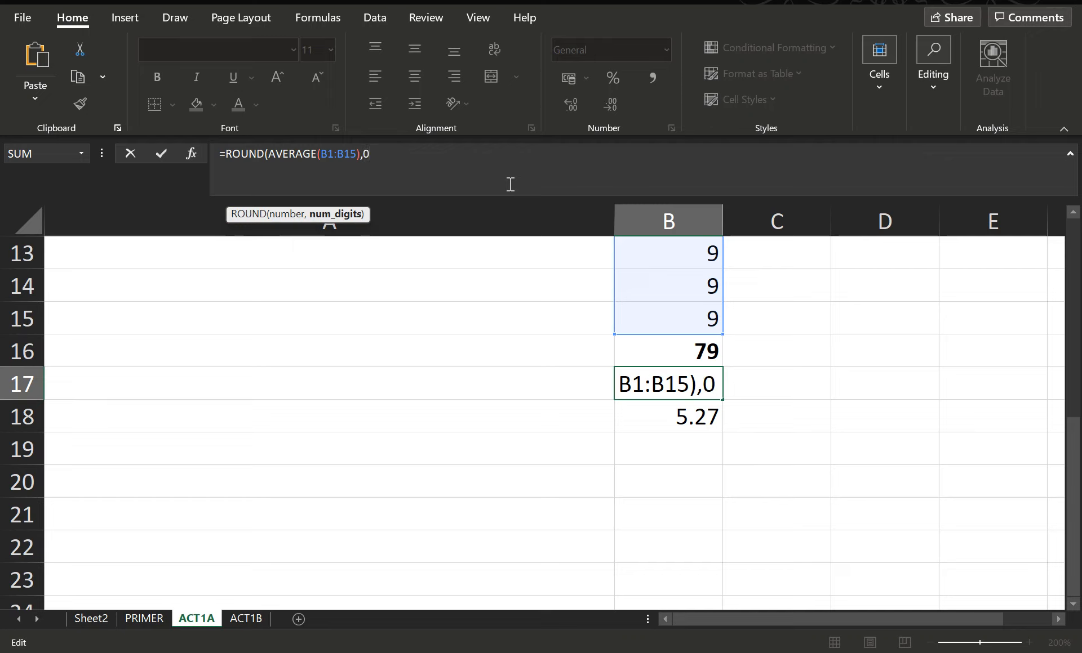
text())
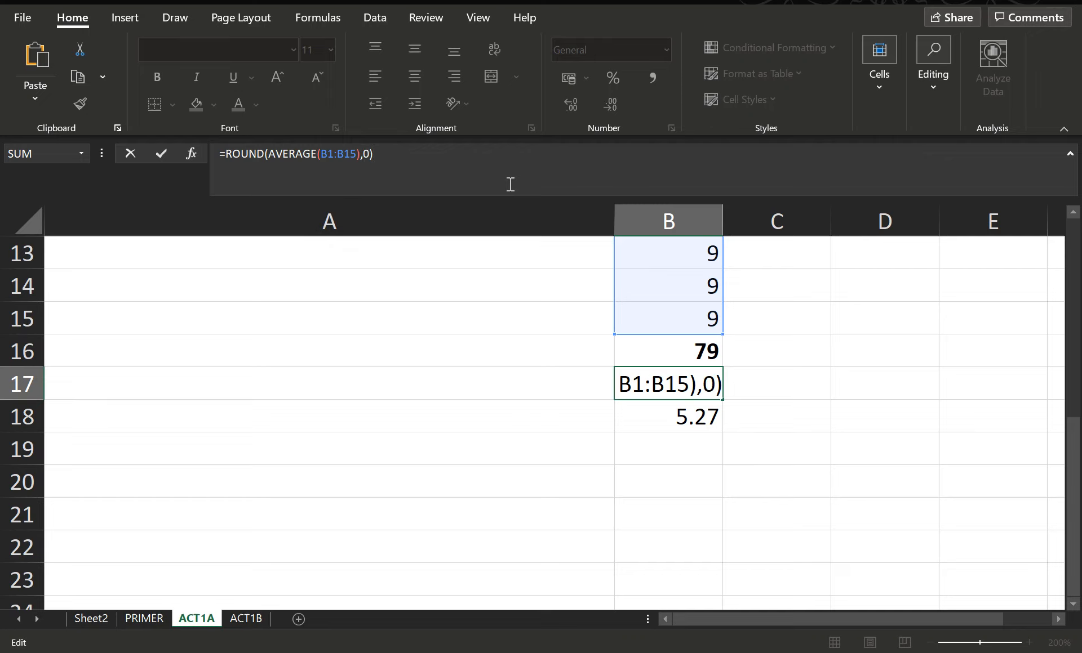
key(Return)
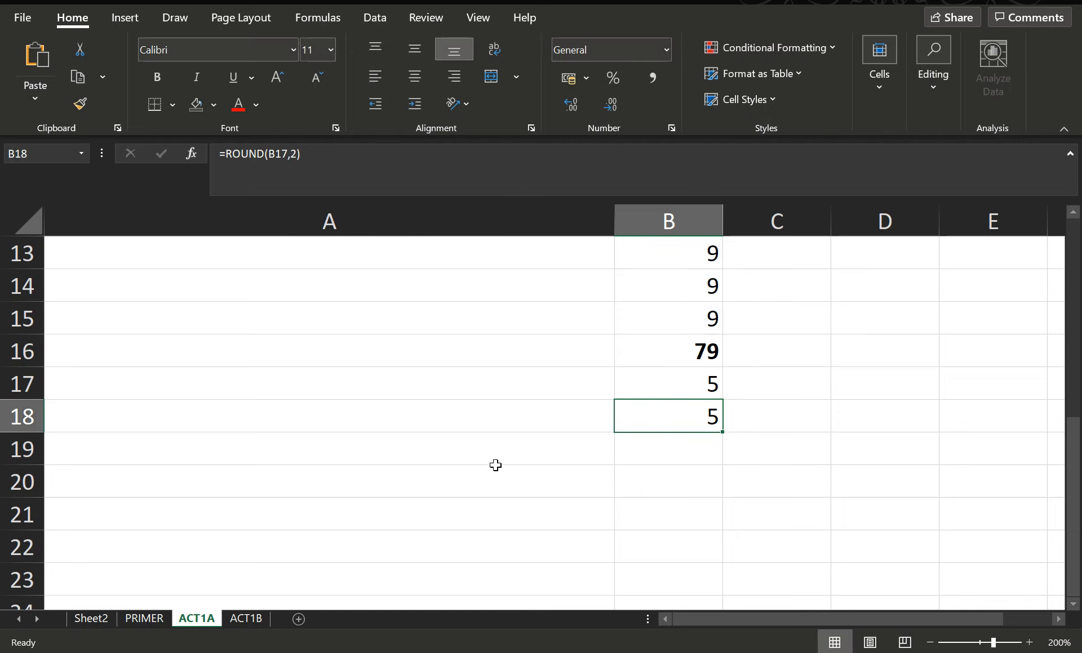
Check the rounded formula in B17 against the instruction list
scroll(496, 466, up, 4)
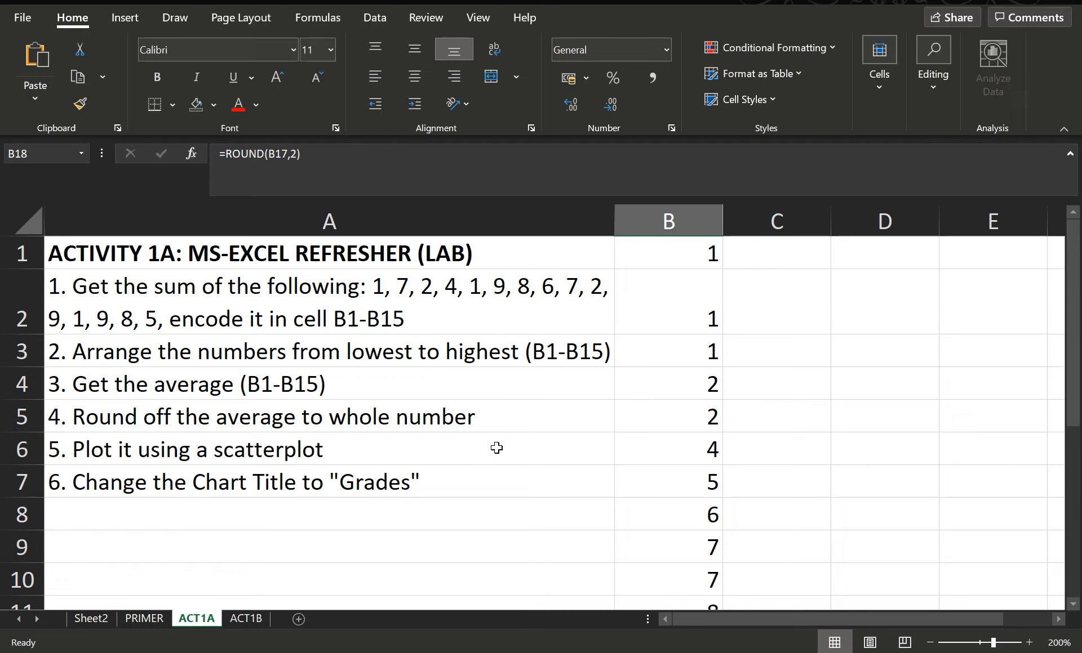
scroll(495, 448, down, 3)
click(688, 476)
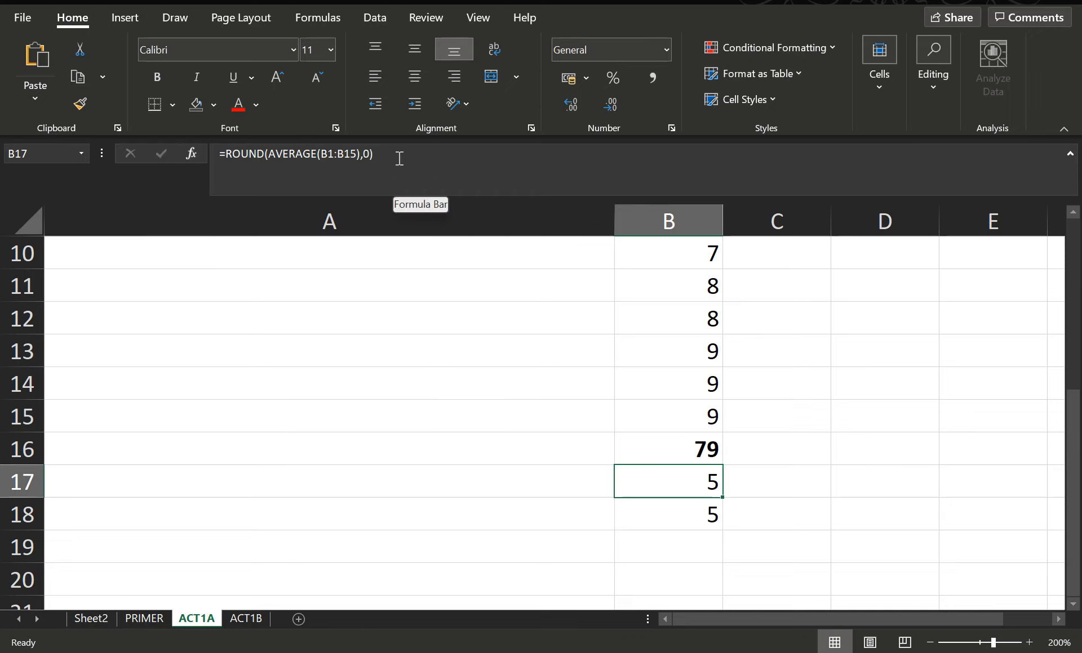
scroll(495, 499, up, 3)
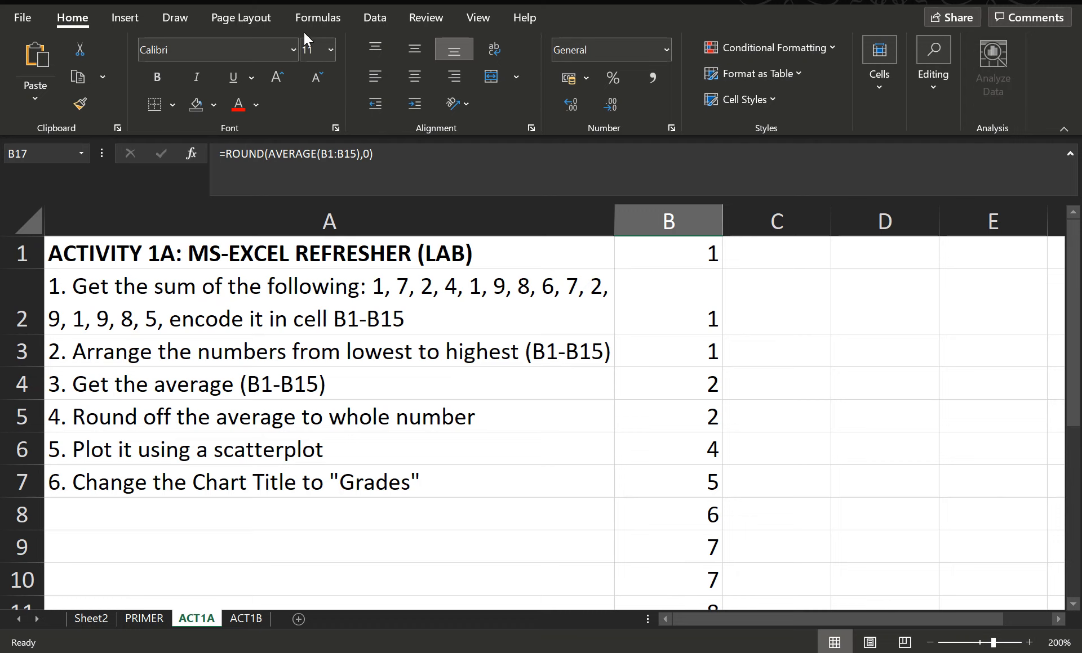
click(131, 18)
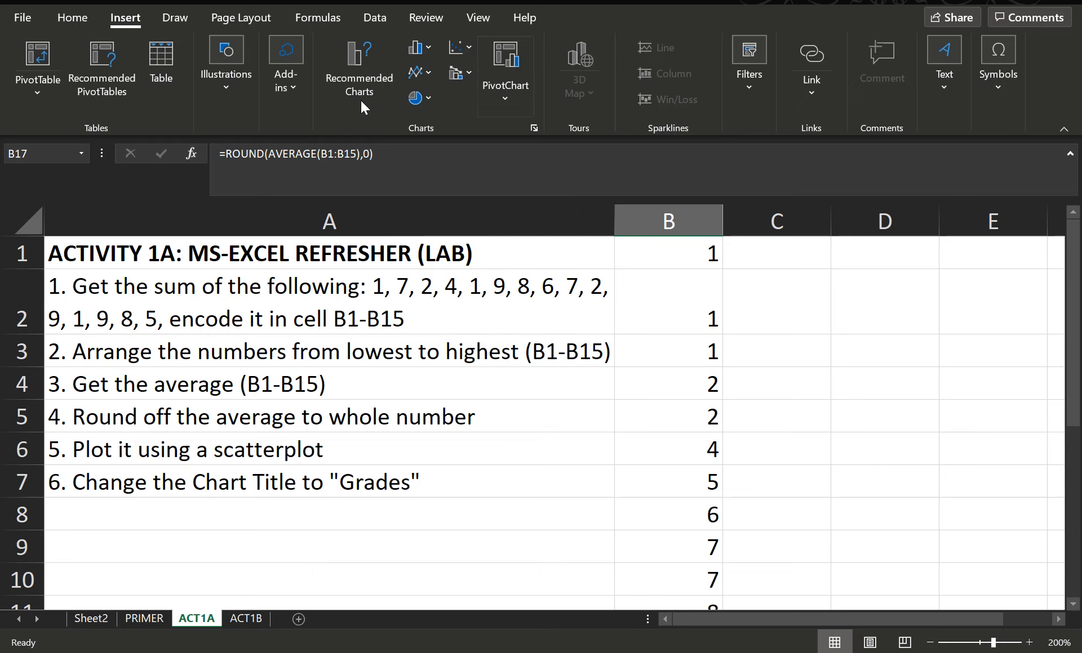
click(458, 49)
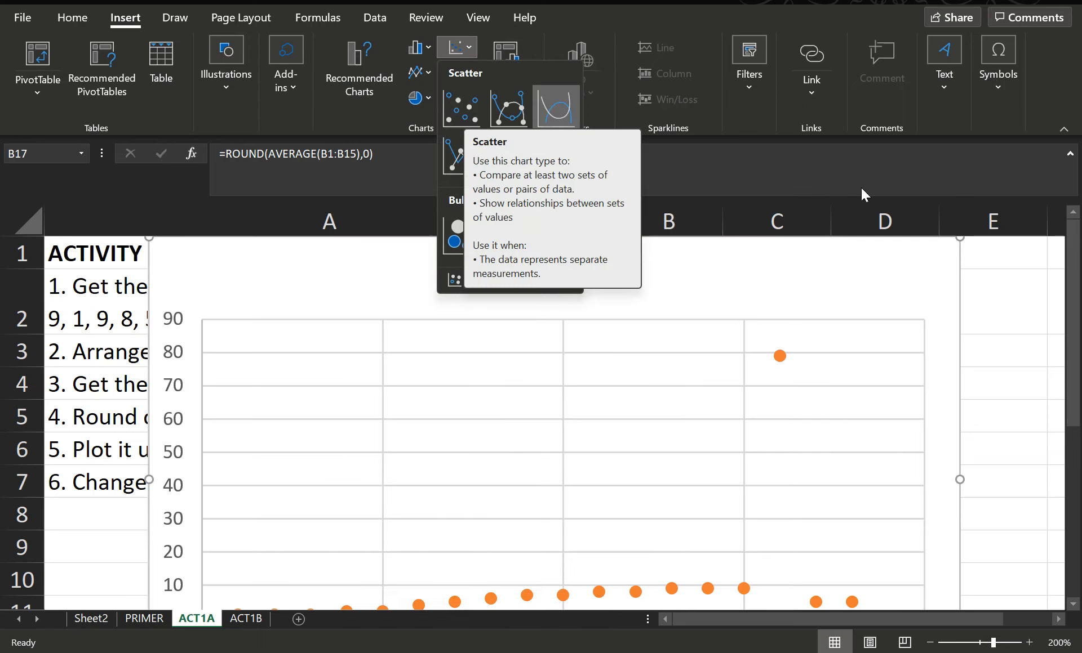
click(924, 339)
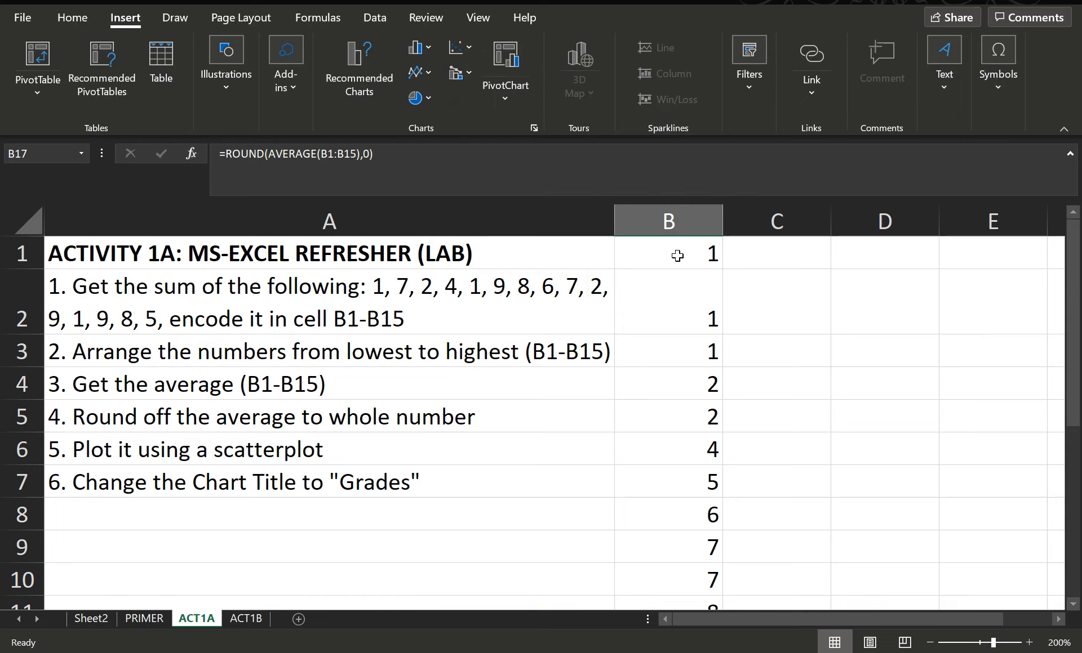
Select B1:B15 and insert a Scatter with Smooth Lines and Markers chart
drag(673, 249, 671, 480)
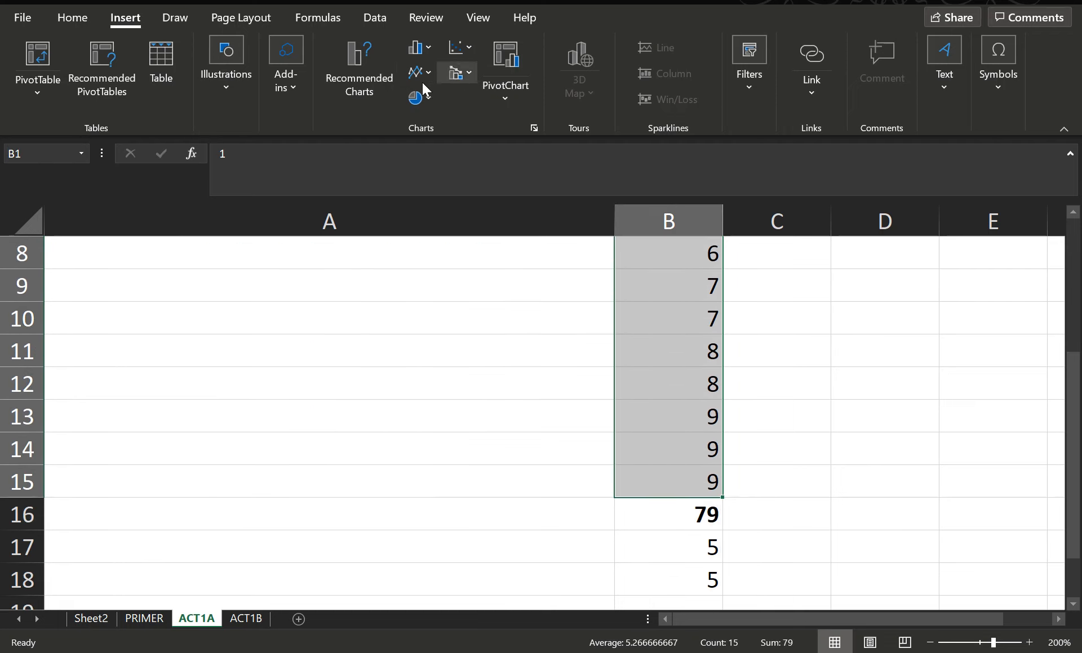
click(457, 51)
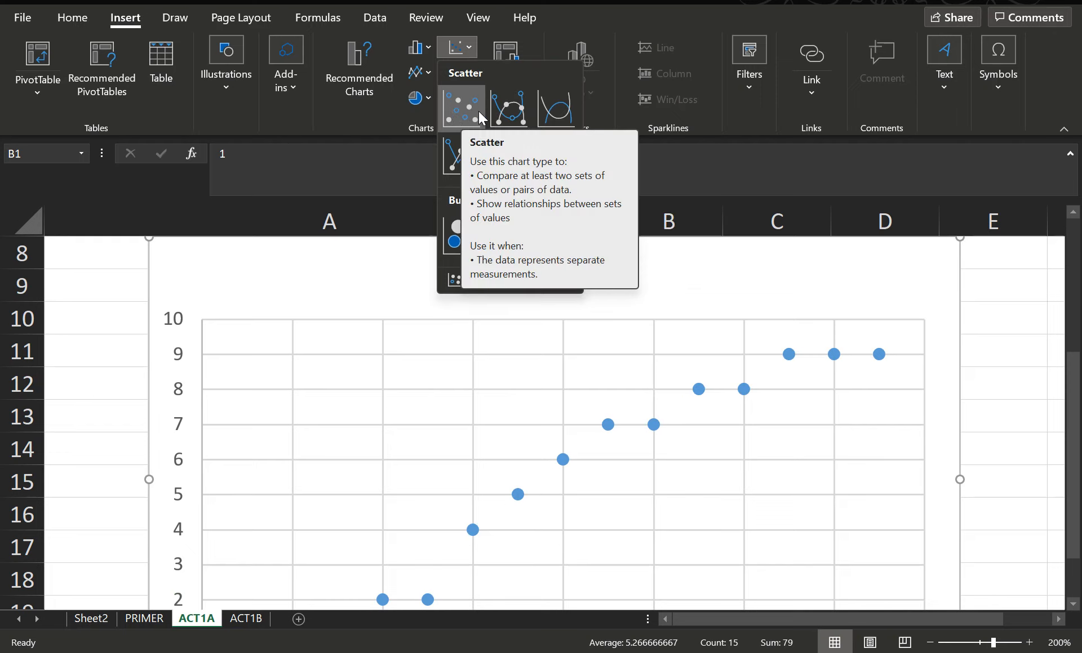
click(509, 121)
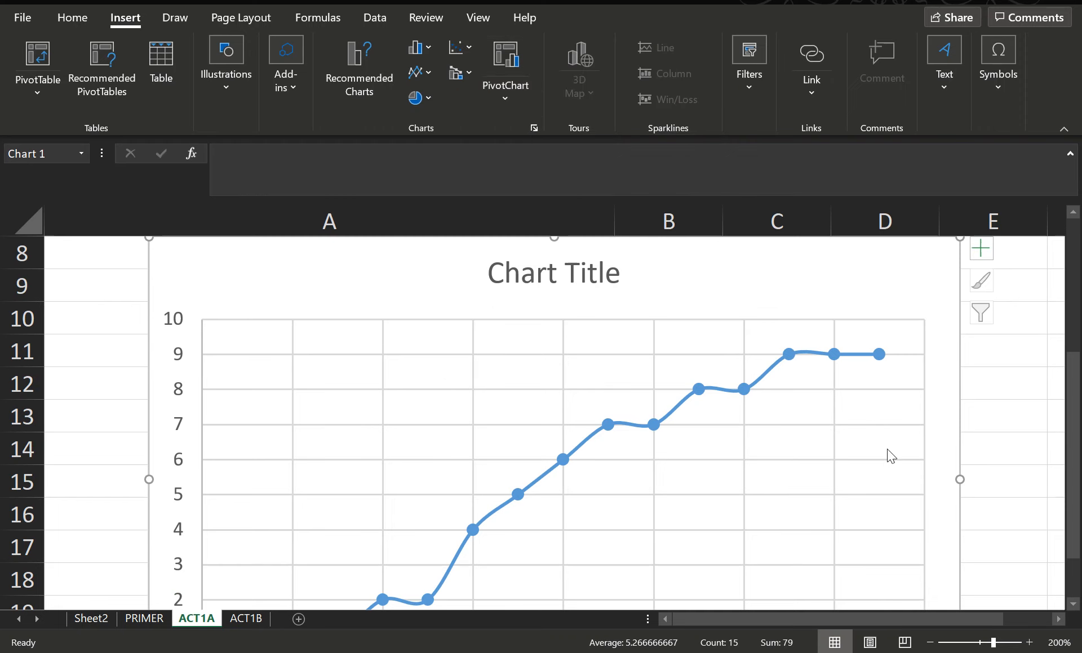
Change the chart title to Grades and close the formatting pane
scroll(834, 476, down, 3)
scroll(834, 477, up, 4)
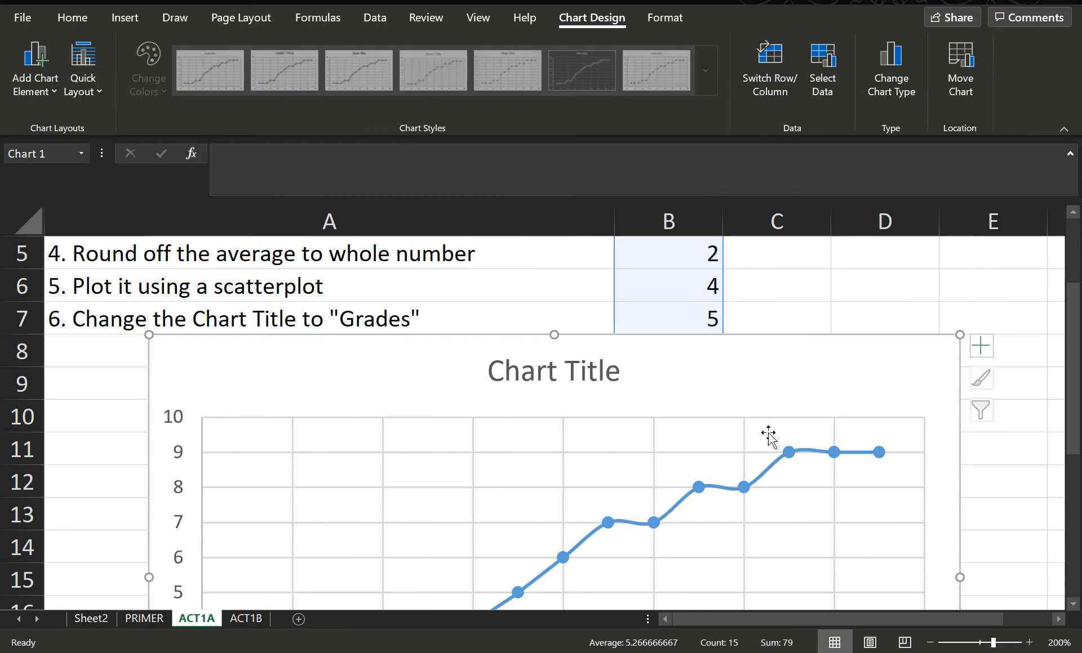
scroll(463, 346, down, 1)
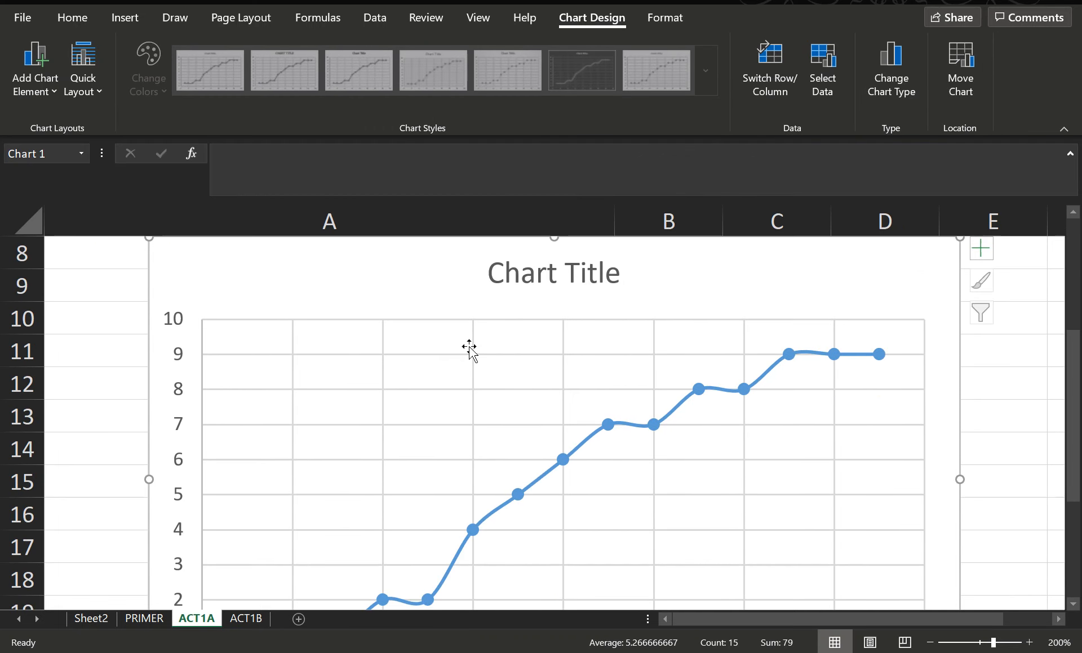
scroll(471, 349, up, 3)
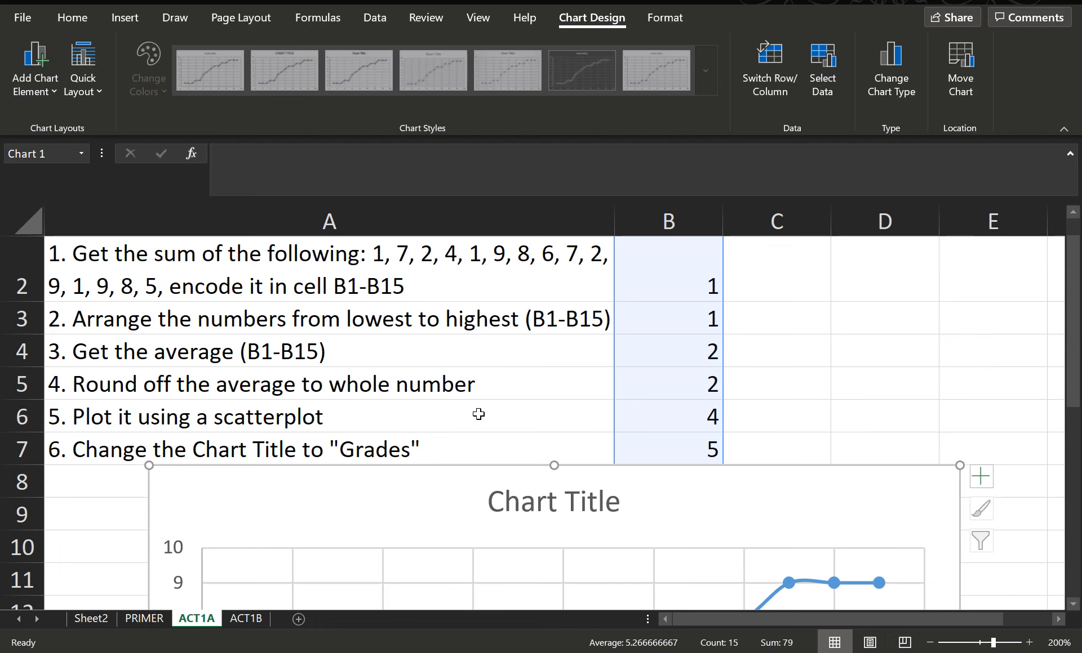
scroll(518, 424, down, 1)
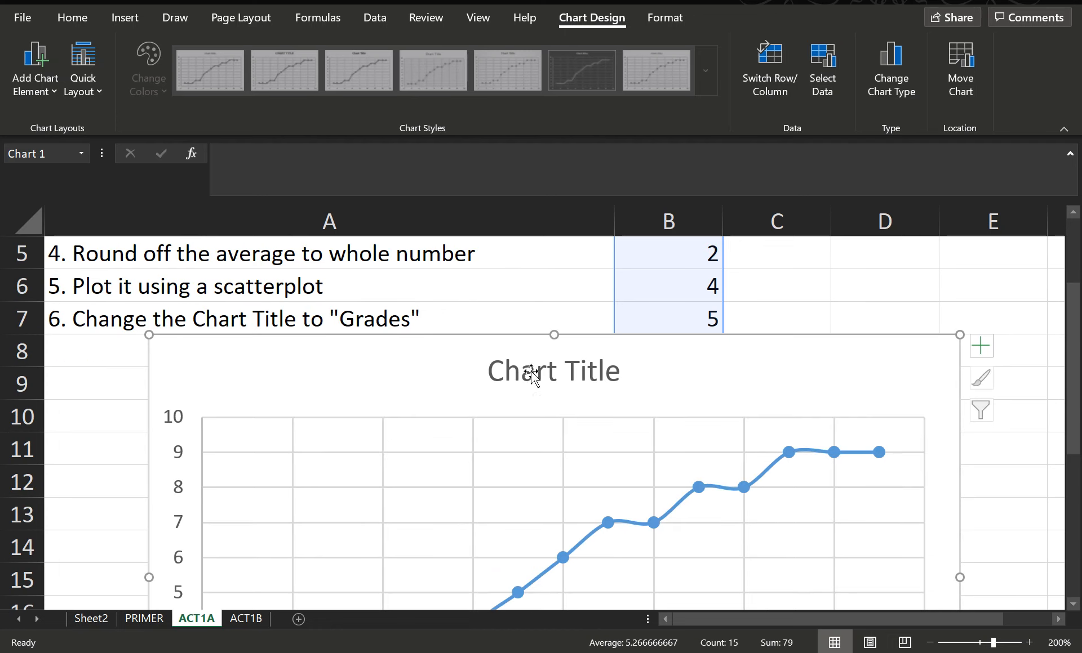
double_click(562, 374)
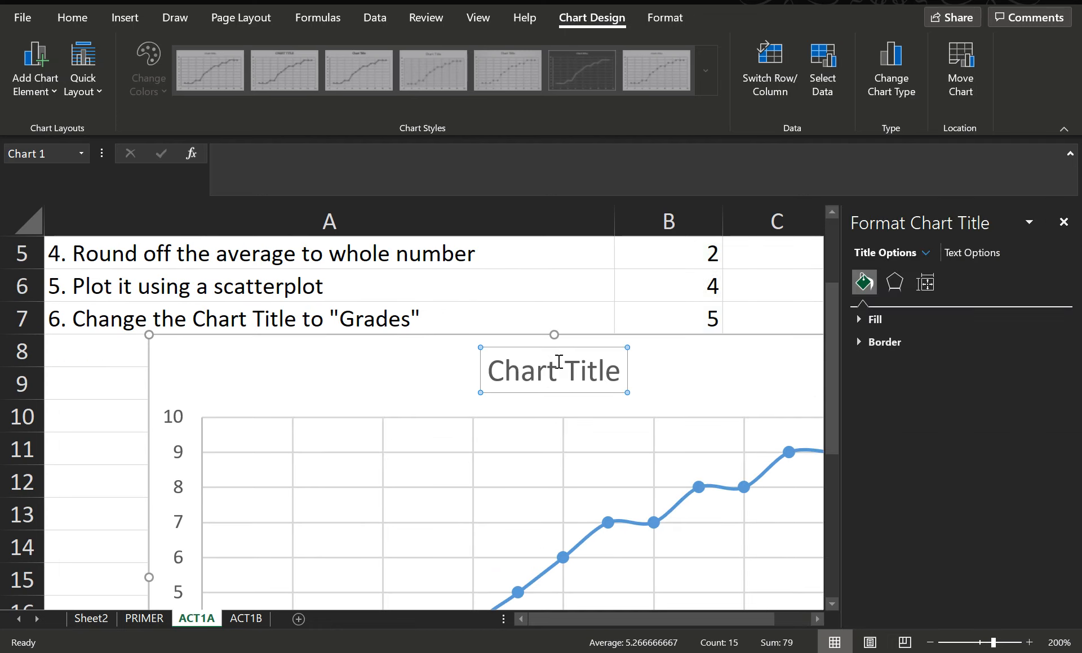
click(558, 370)
drag(621, 372, 501, 372)
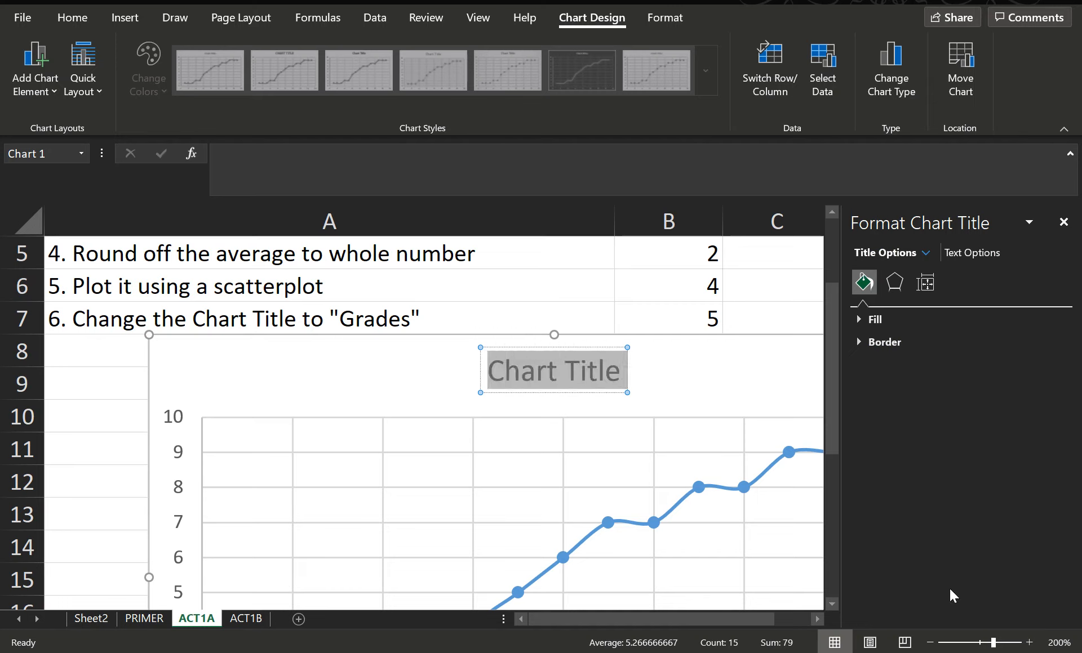
text(Grades)
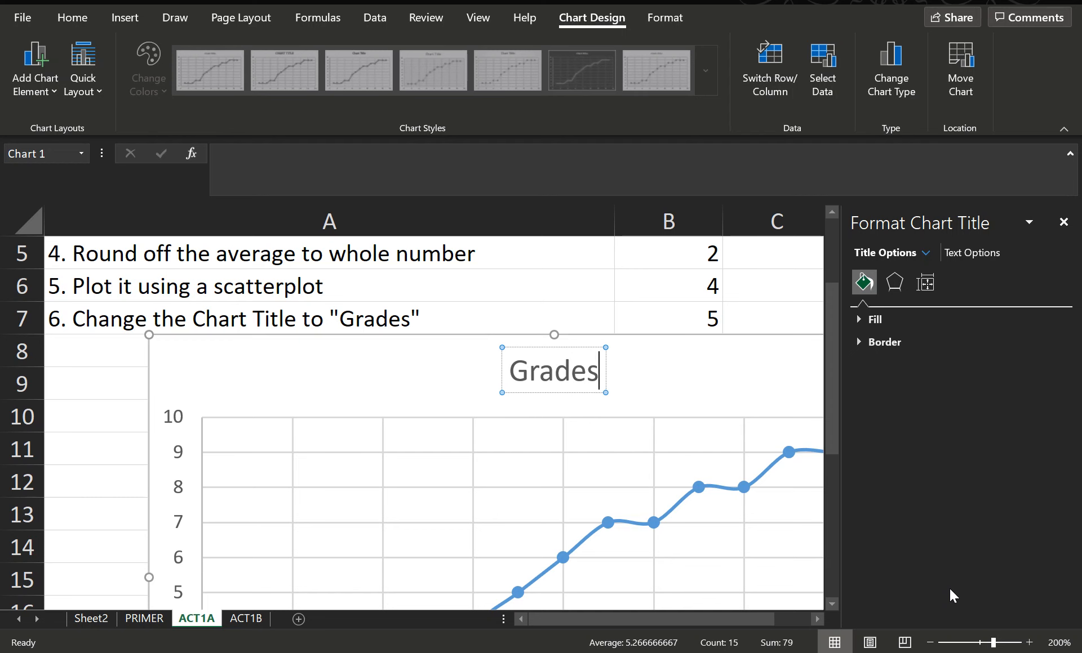
drag(557, 281, 569, 309)
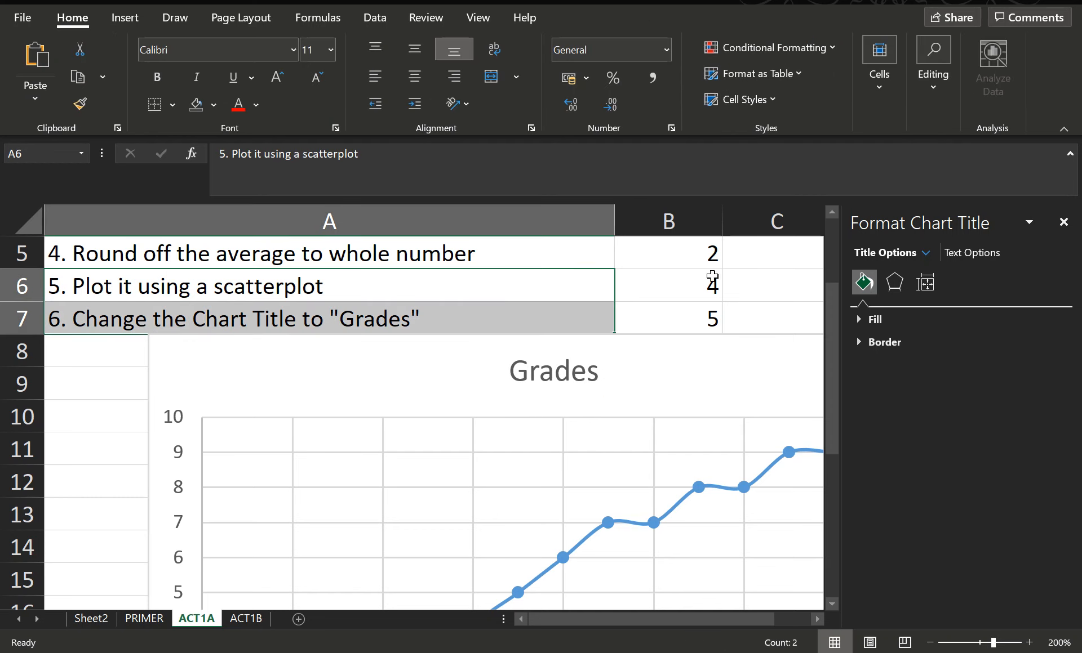
click(1064, 223)
Reposition the chart slightly on the sheet below the instructions
scroll(930, 445, down, 1)
scroll(774, 468, up, 3)
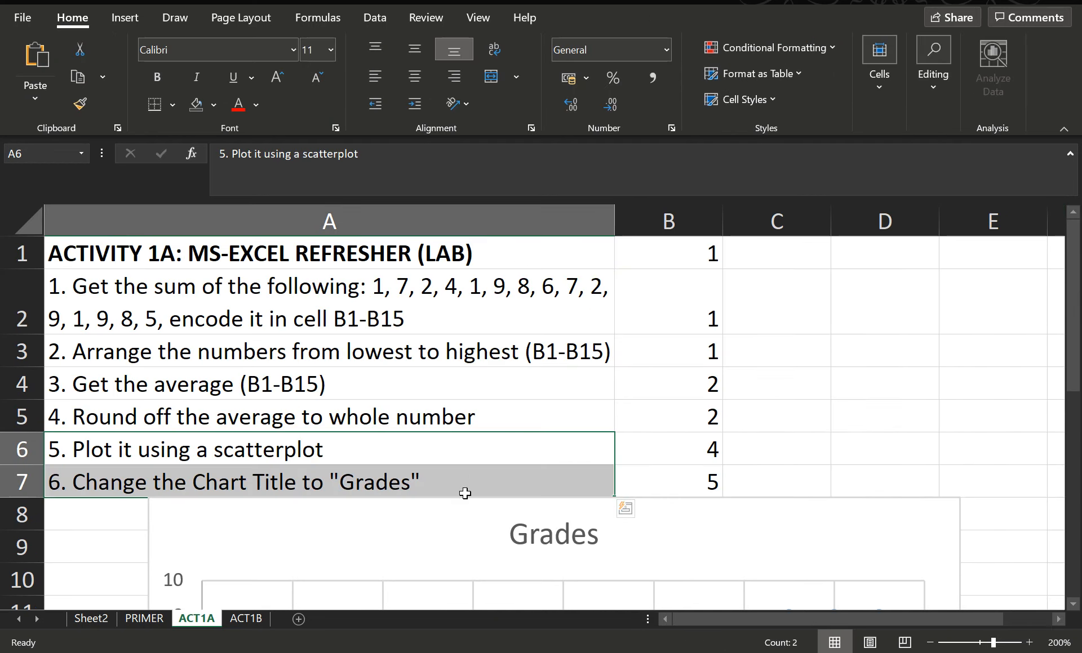
mouse_move(463, 510)
mouse_down()
mouse_move(541, 306)
mouse_move(550, 314)
mouse_move(524, 310)
mouse_move(463, 531)
mouse_move(471, 521)
mouse_up()
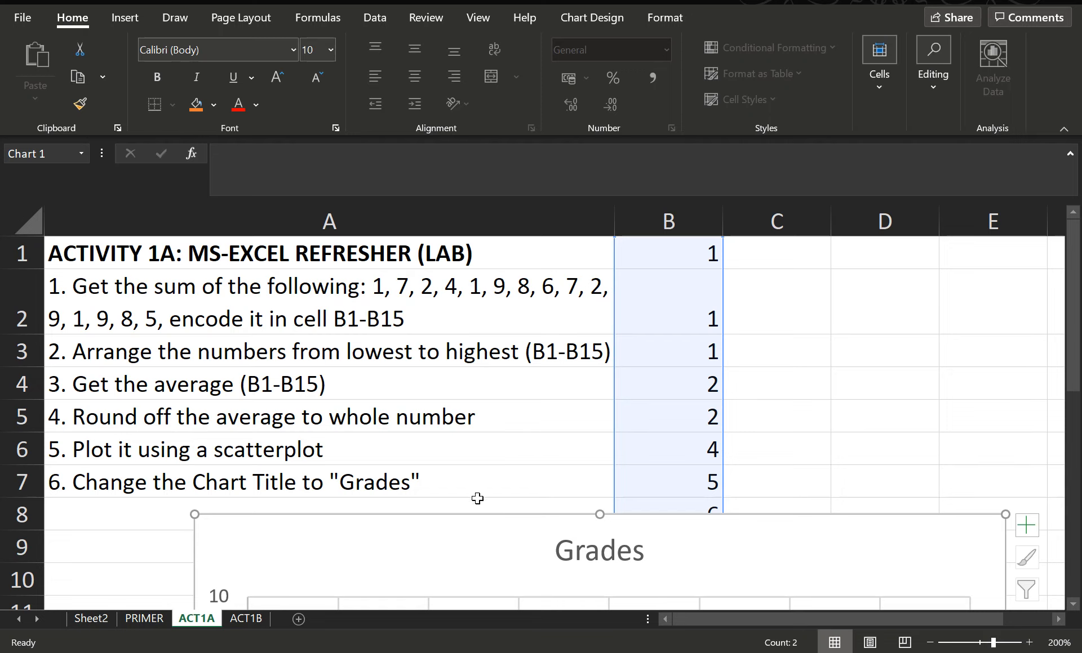
drag(475, 514, 424, 236)
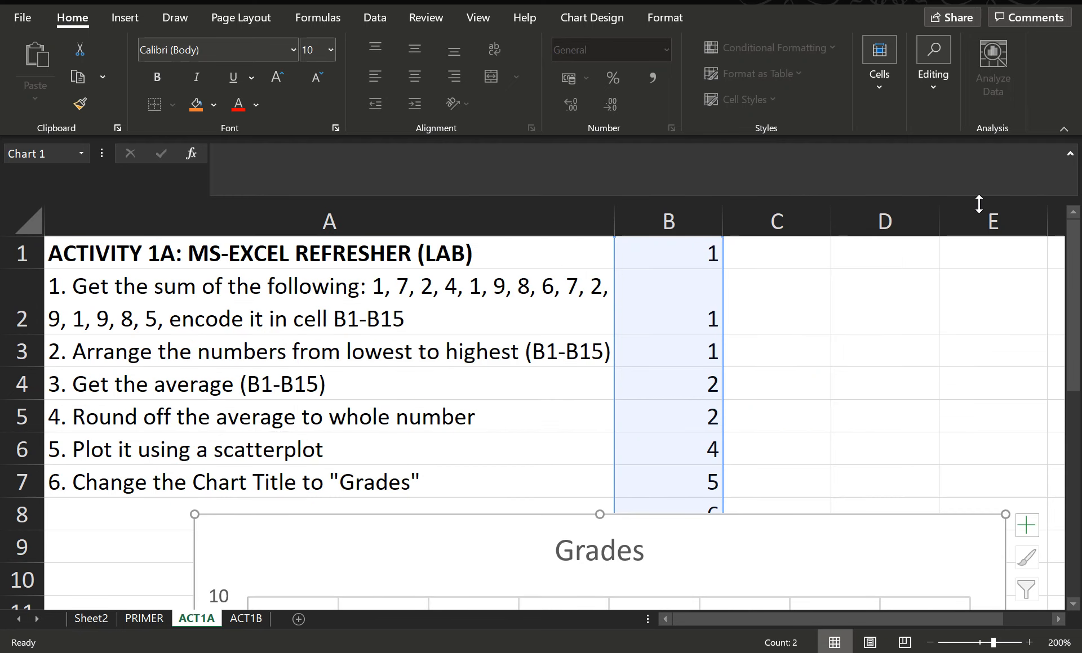